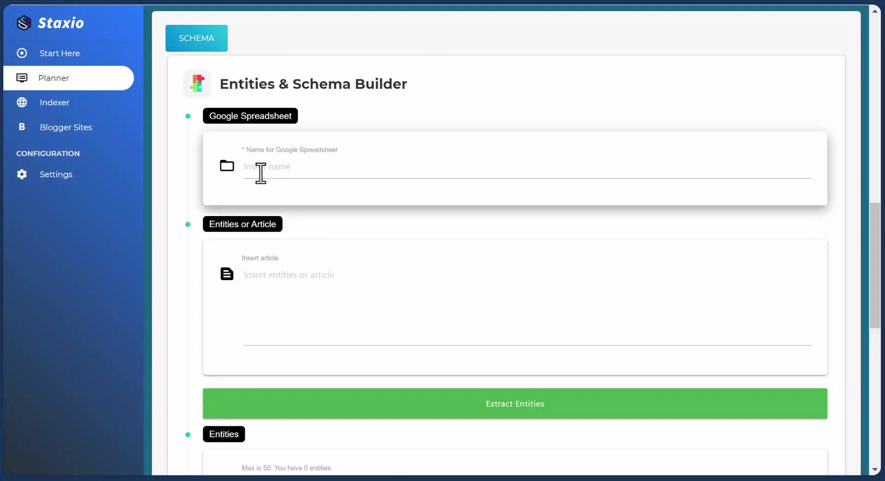
Step: Look over the Projects list in the Planner and the Google Stacks Builder
scroll(260, 171, "up", 2)
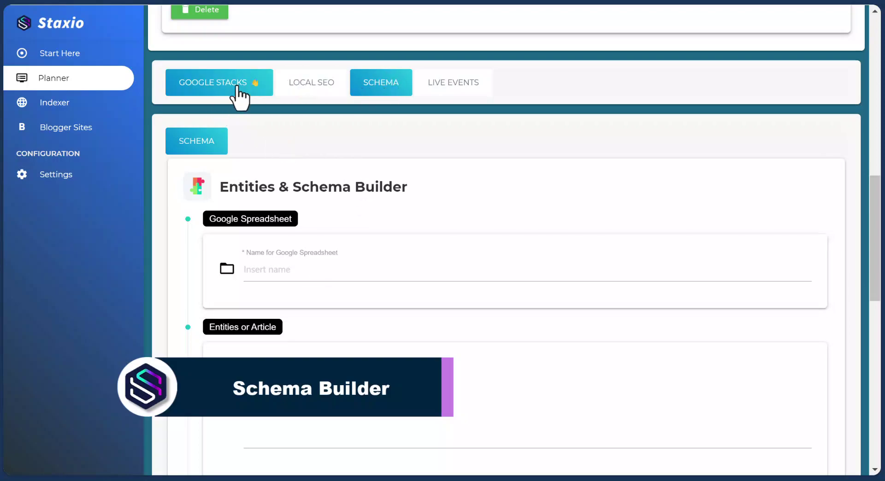
left_click(107, 88)
scroll(292, 97, "up", 5)
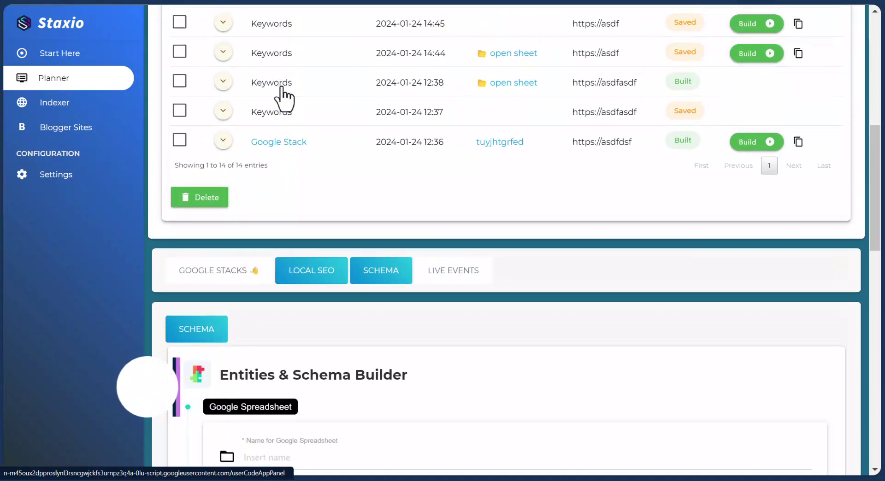
scroll(284, 97, "up", 6)
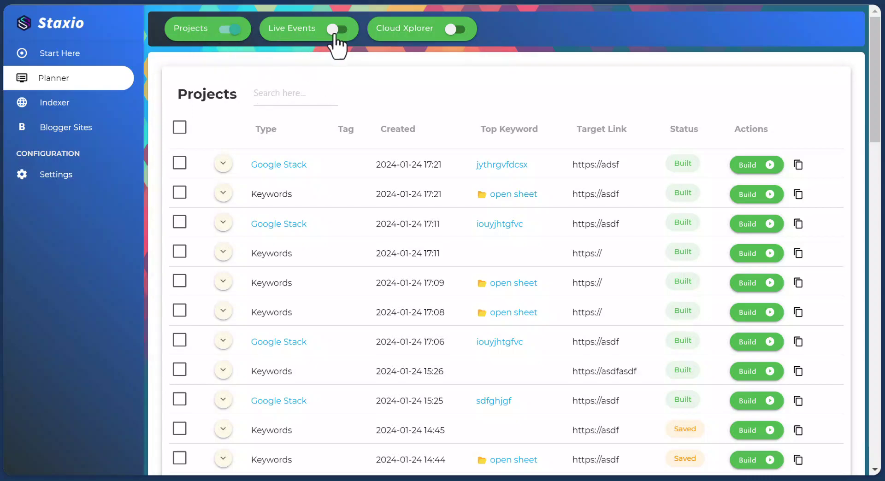
scroll(310, 57, "down", 10)
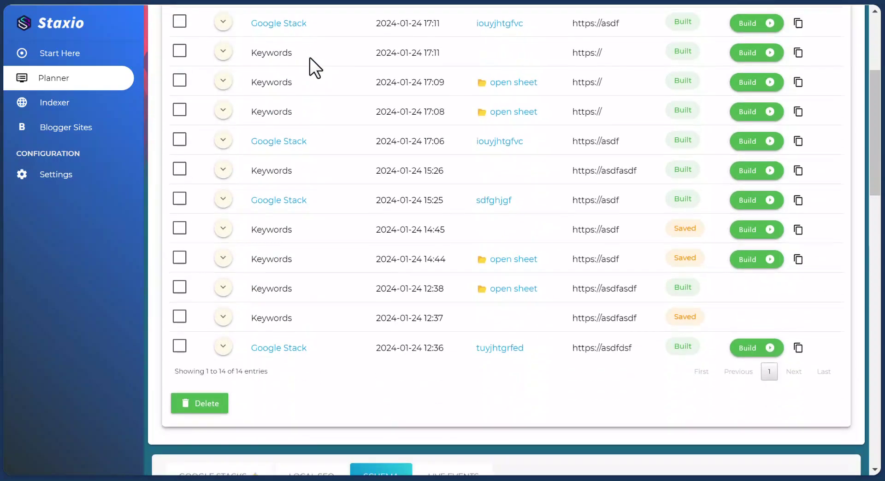
scroll(310, 57, "down", 2)
left_click(231, 114)
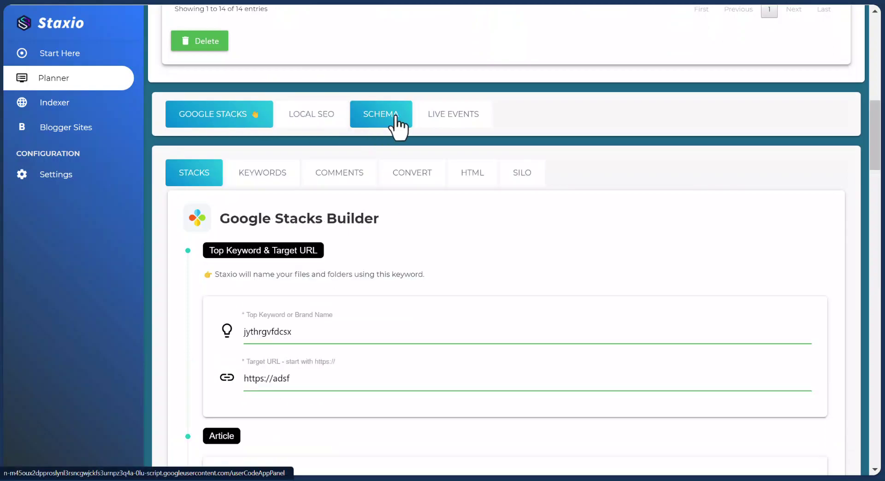
Step: Open the Entities & Schema Builder and name its Google spreadsheet "This is my spreadsheet"
left_click(369, 122)
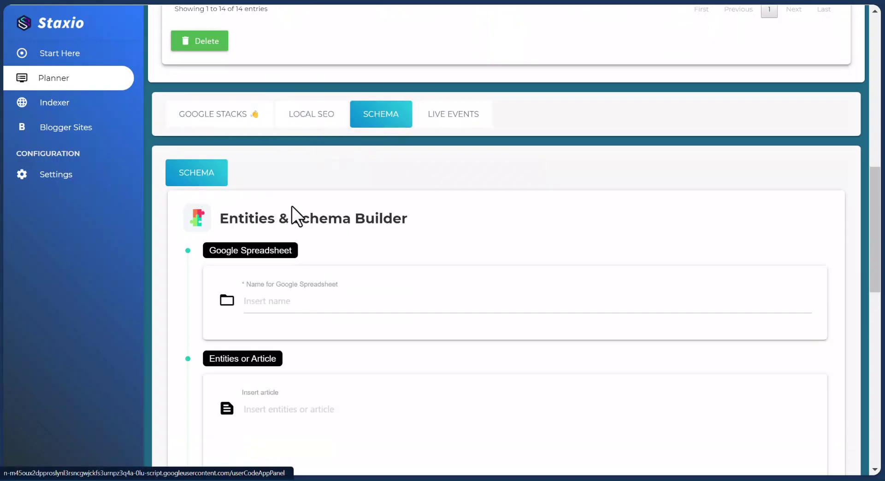
scroll(293, 207, "down", 1)
scroll(293, 208, "down", 2)
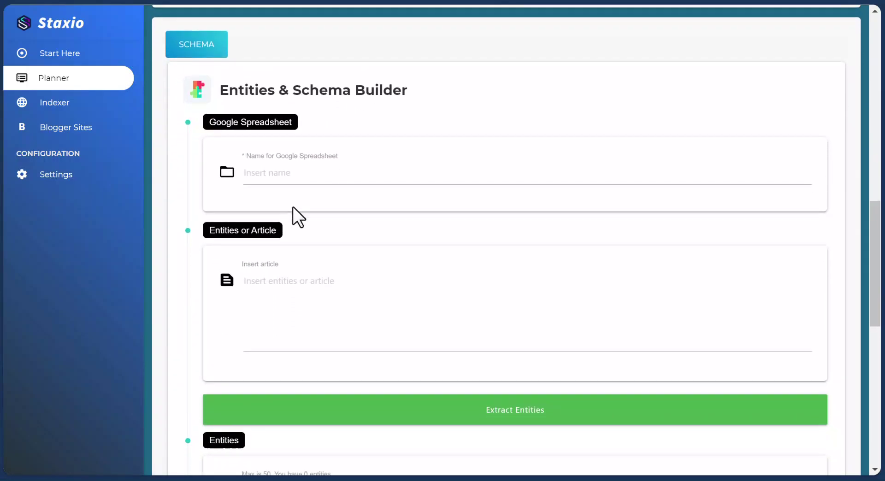
left_click(291, 171)
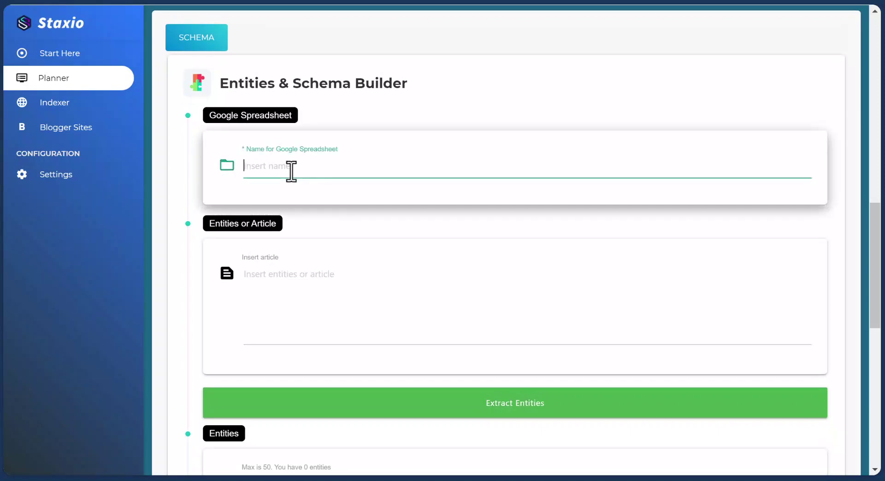
type("This is my spreadsheet")
scroll(291, 172, "down", 2)
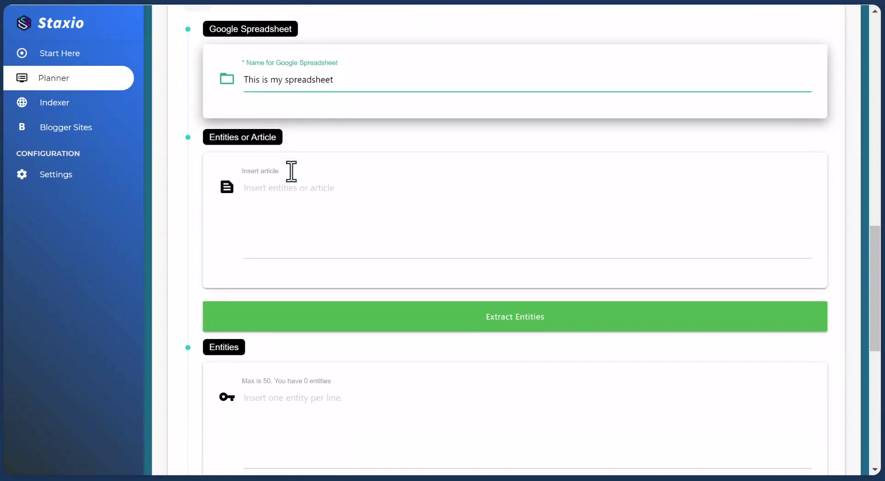
Step: Open The Guardian's website in a new tab to find source text for the article field
left_click(262, 189)
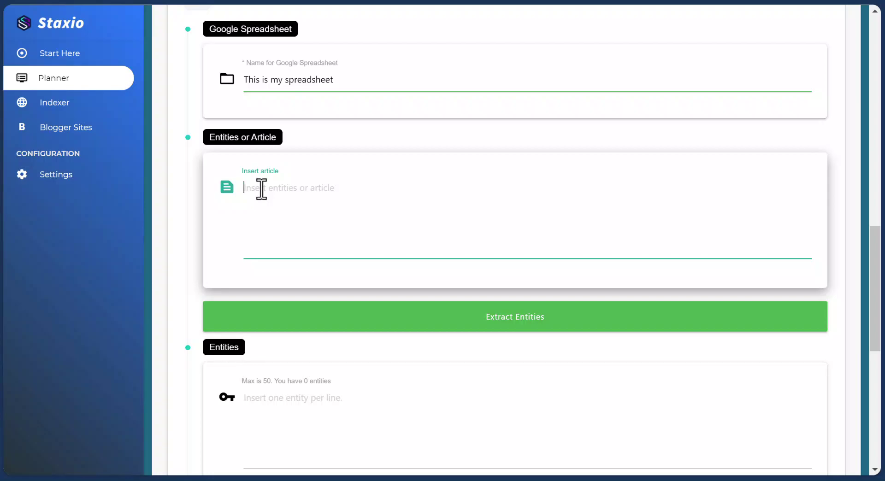
key("ctrl+n")
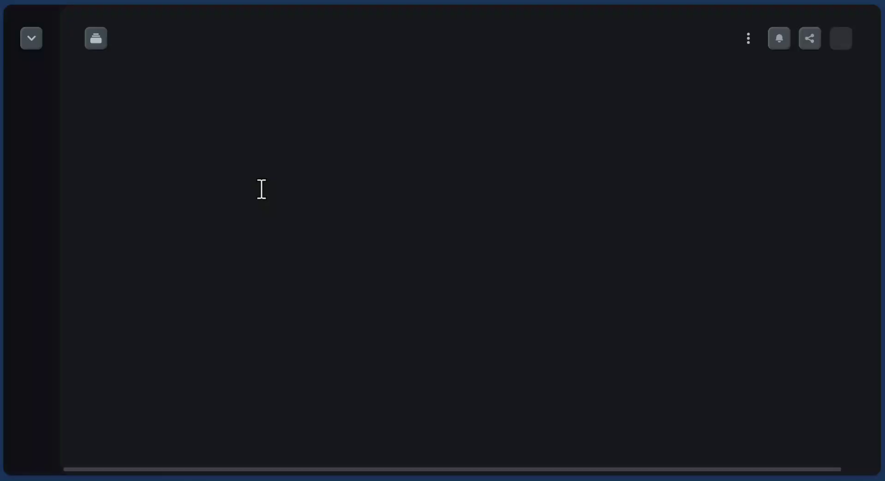
type("the guardian")
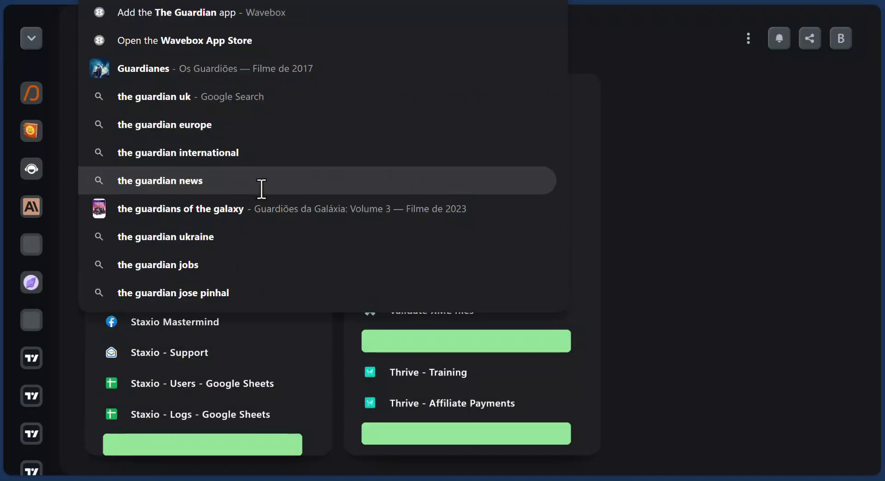
key("Escape")
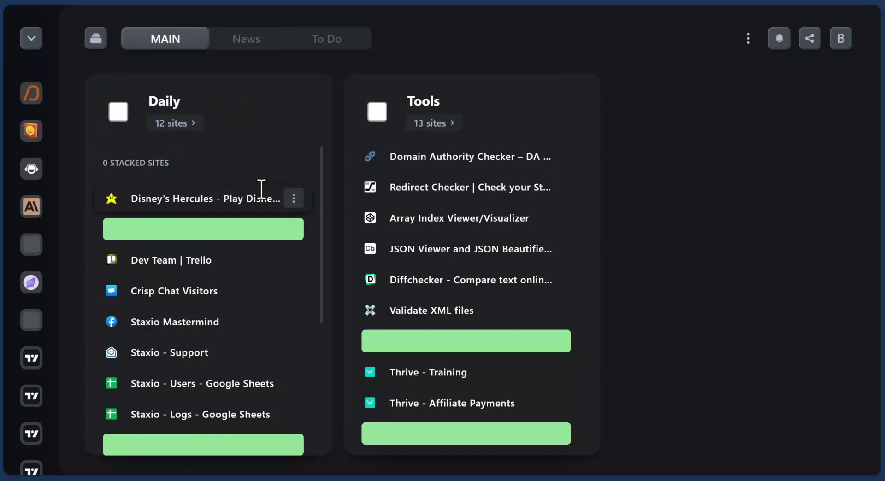
scroll(175, 201, "down", 3)
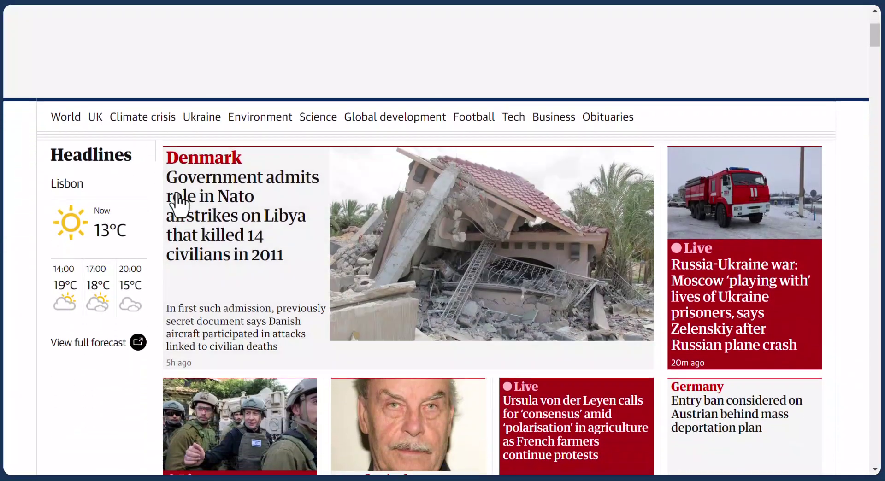
Step: Open the Guardian article about exiled Russian musicians starting again abroad and dismiss its support banner
left_click(249, 451)
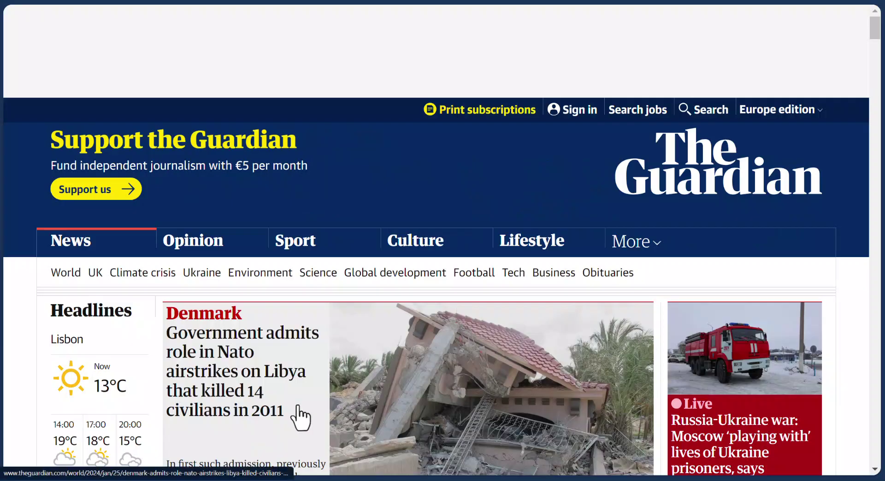
scroll(391, 326, "down", 5)
scroll(390, 325, "down", 15)
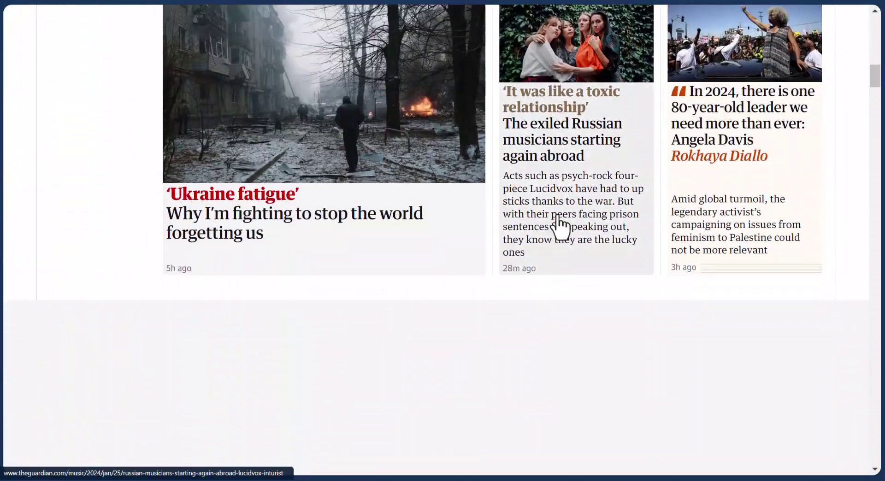
left_click(558, 225)
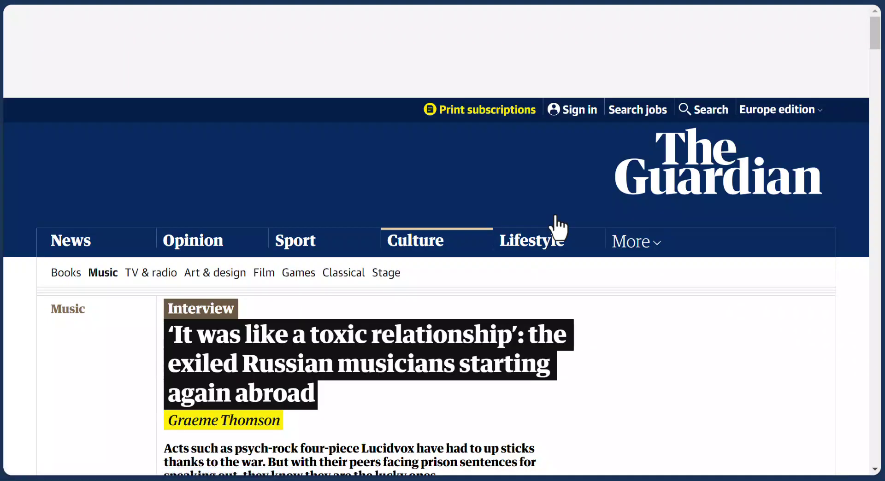
scroll(413, 269, "down", 5)
scroll(306, 207, "down", 9)
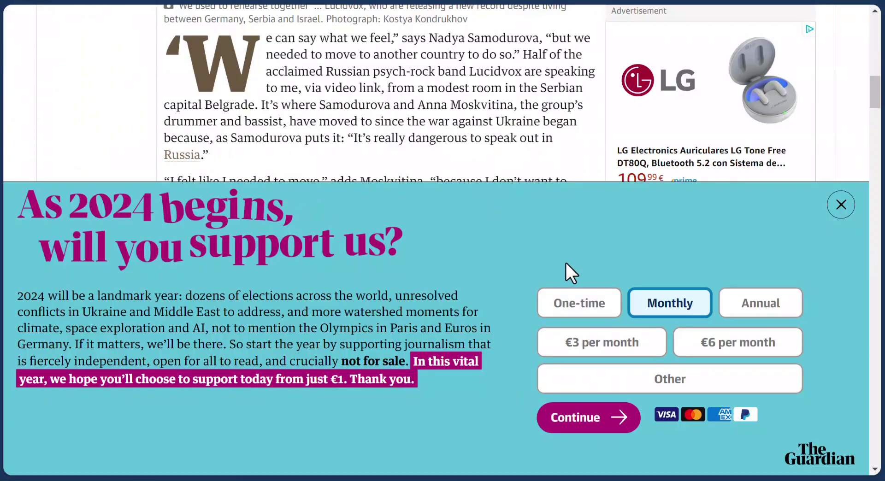
left_click(841, 206)
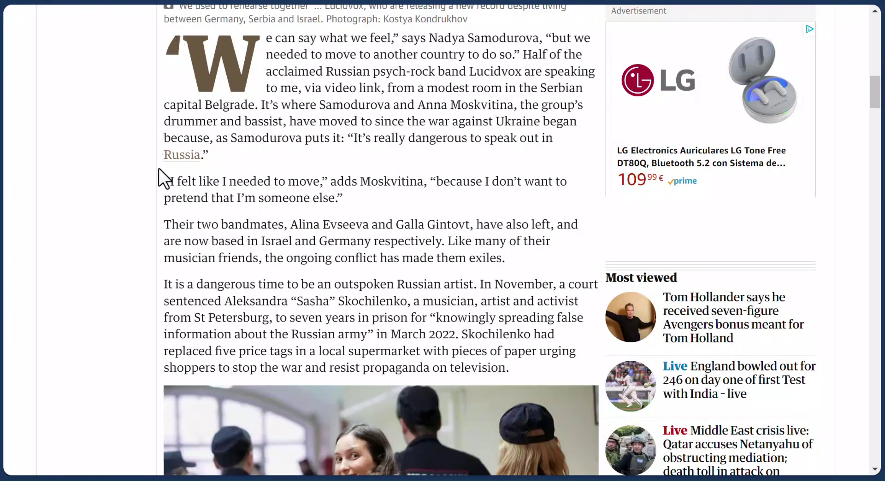
Step: Copy the three article paragraphs from "Since the war began in February 2022" through "posting something about the president"
left_click_drag(165, 181, 286, 209)
scroll(286, 209, "down", 3)
left_click_drag(428, 212, 358, 363)
scroll(523, 225, "down", 10)
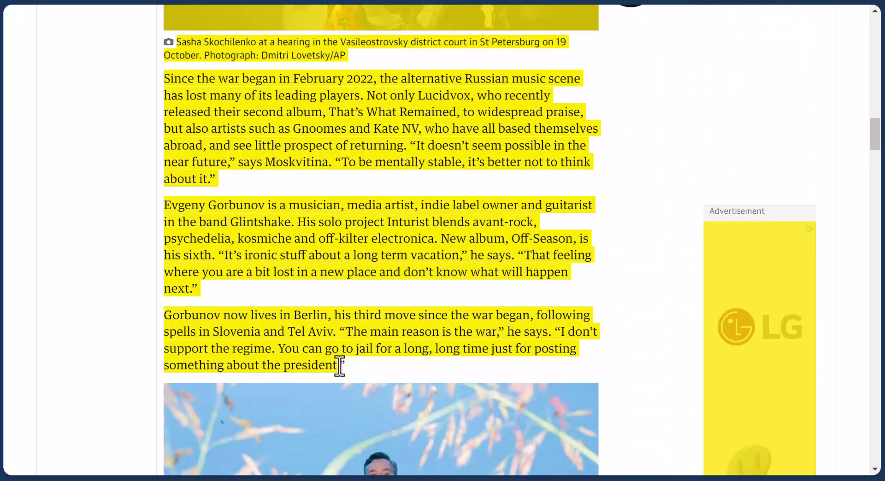
scroll(346, 365, "up", 1)
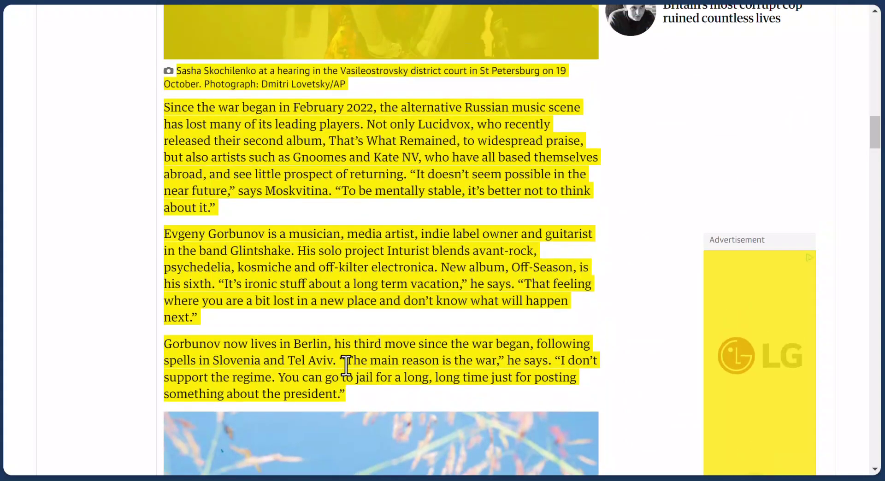
left_click_drag(358, 408, 162, 124)
key("ctrl+c")
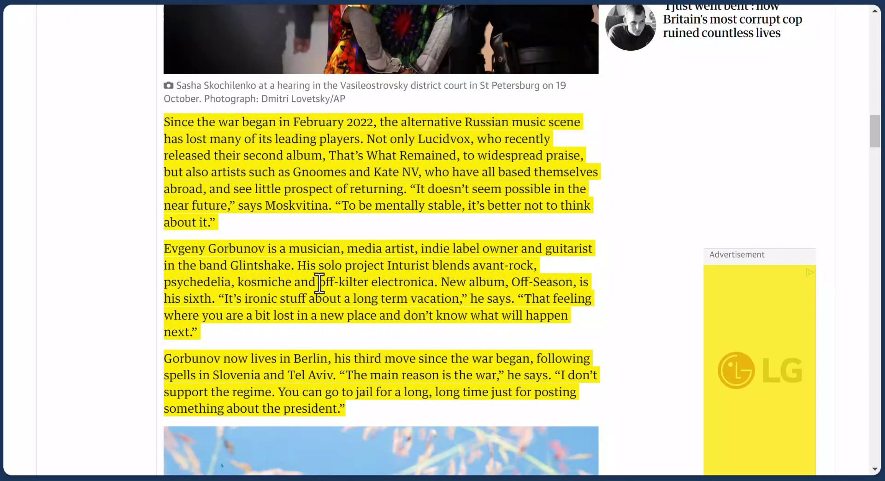
Step: Switch back to Staxio, paste the copied paragraphs as the article, and extract their entities
left_click(102, 5)
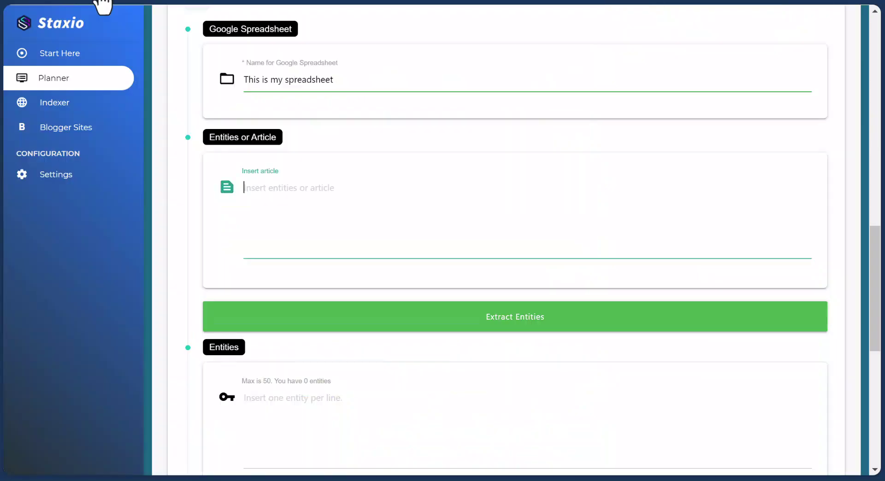
key("ctrl+v")
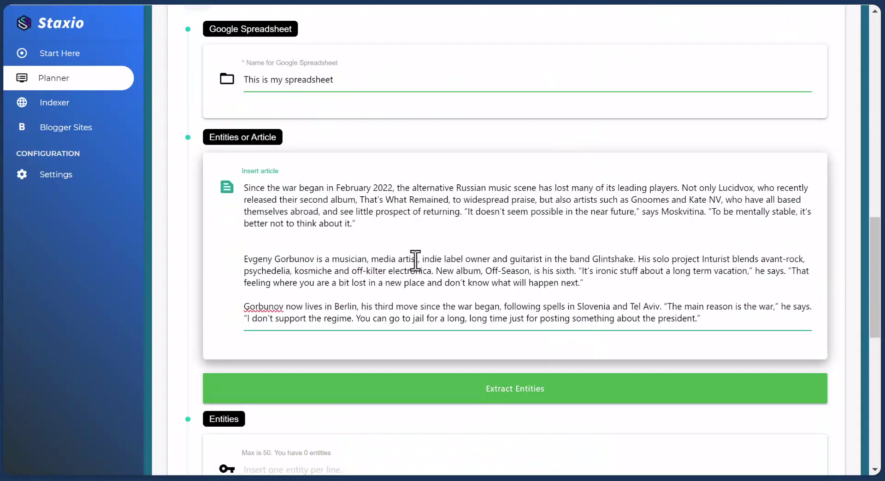
scroll(498, 272, "down", 2)
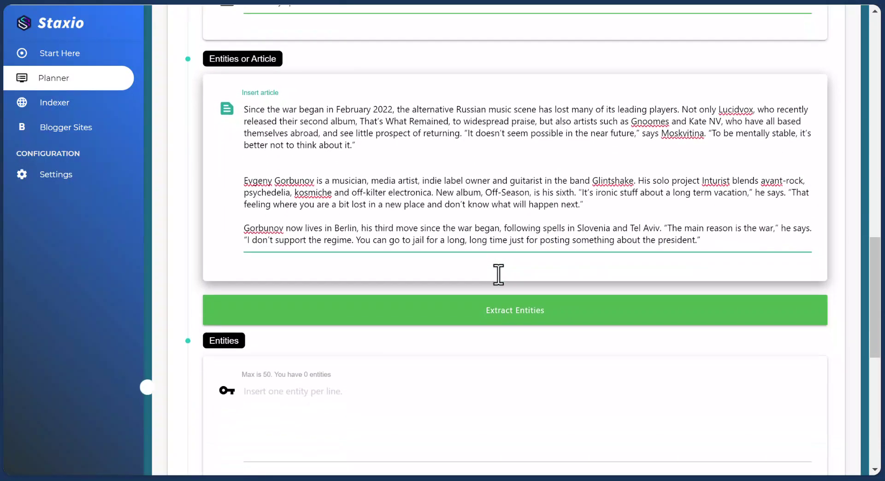
left_click(453, 308)
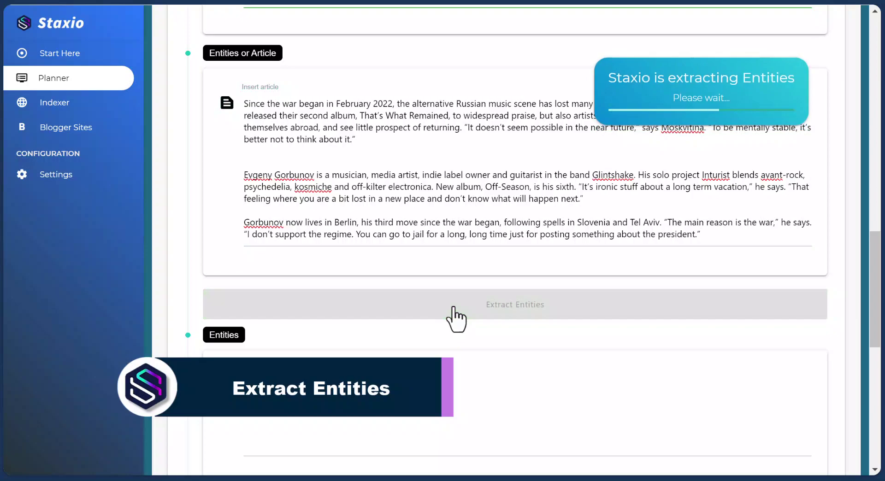
Step: Expand the extracted entities list and review its entries and the entity count against the maximum
scroll(229, 205, "down", 1)
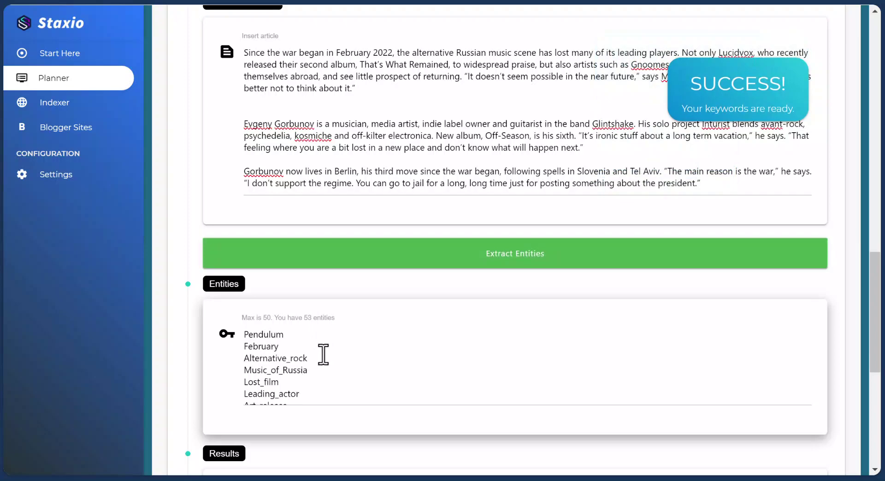
left_click(323, 354)
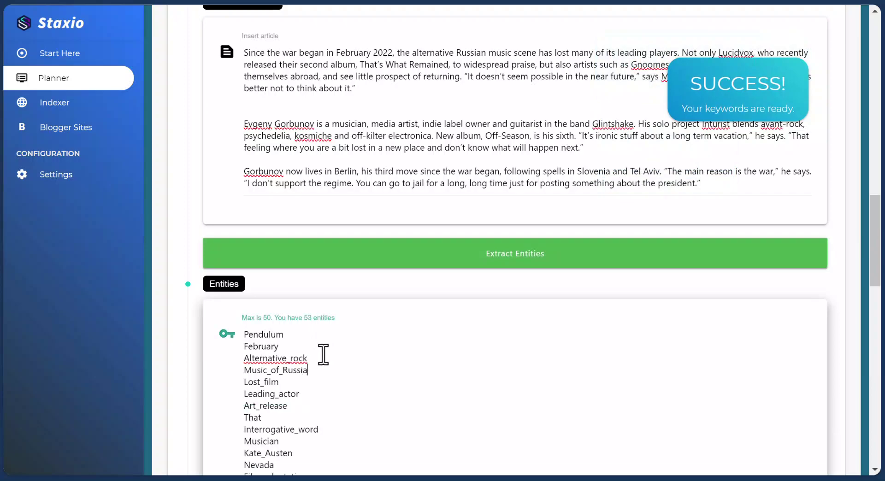
scroll(323, 354, "down", 2)
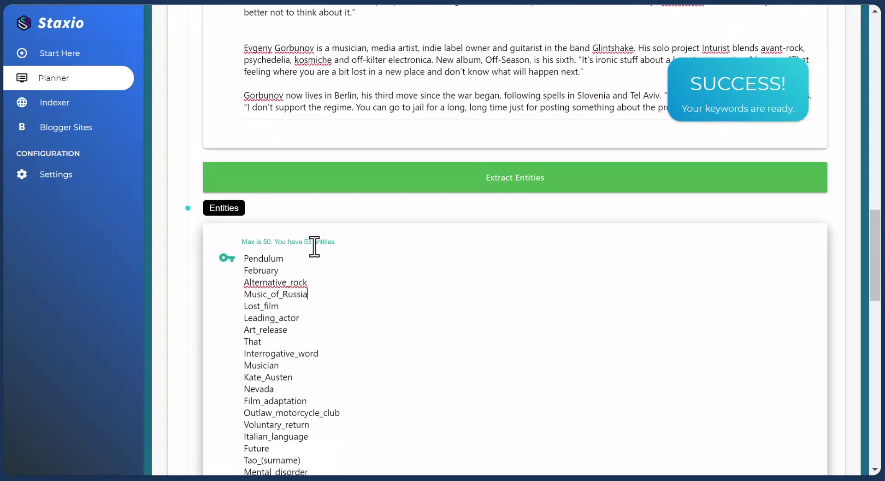
left_click_drag(340, 242, 303, 244)
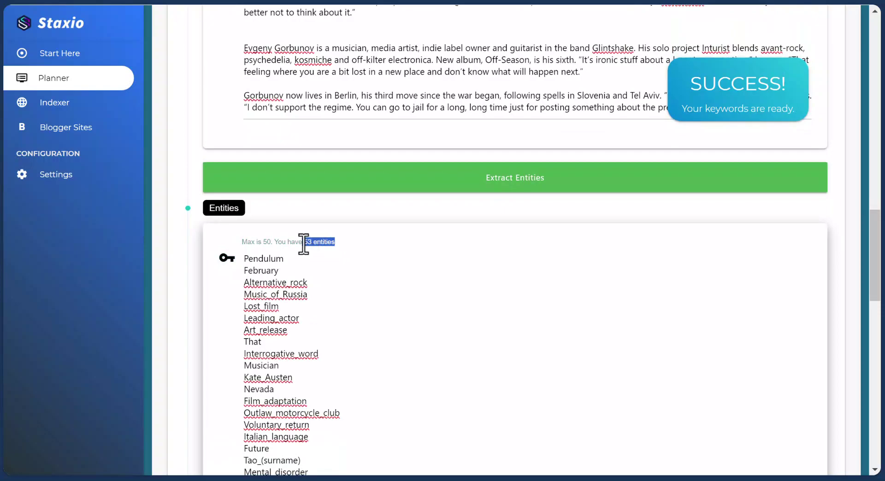
scroll(304, 244, "down", 2)
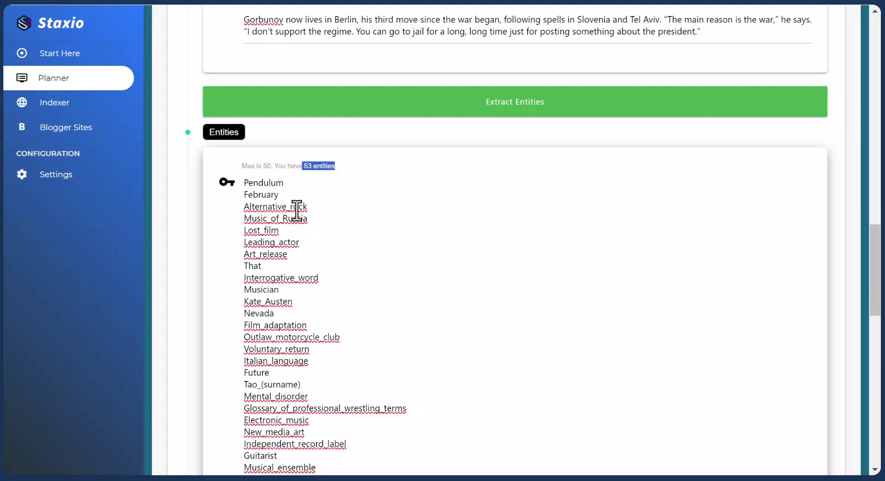
scroll(296, 209, "down", 2)
scroll(296, 211, "up", 2)
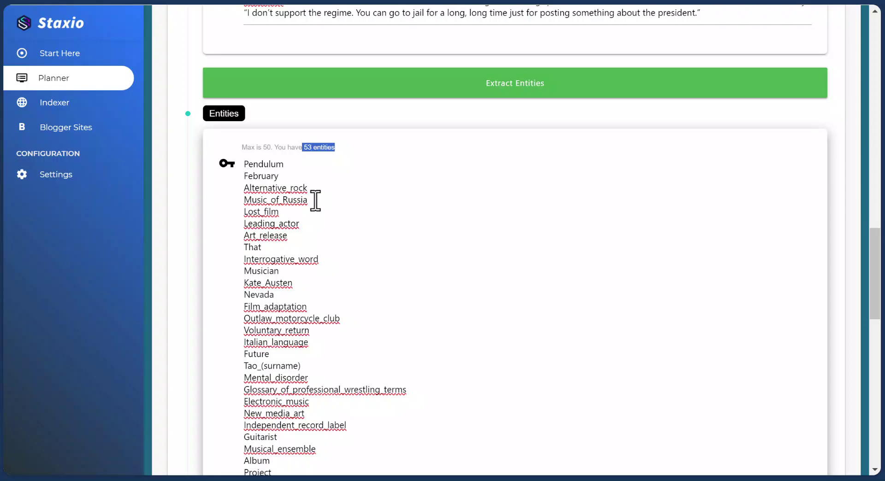
scroll(315, 200, "down", 3)
scroll(315, 200, "up", 3)
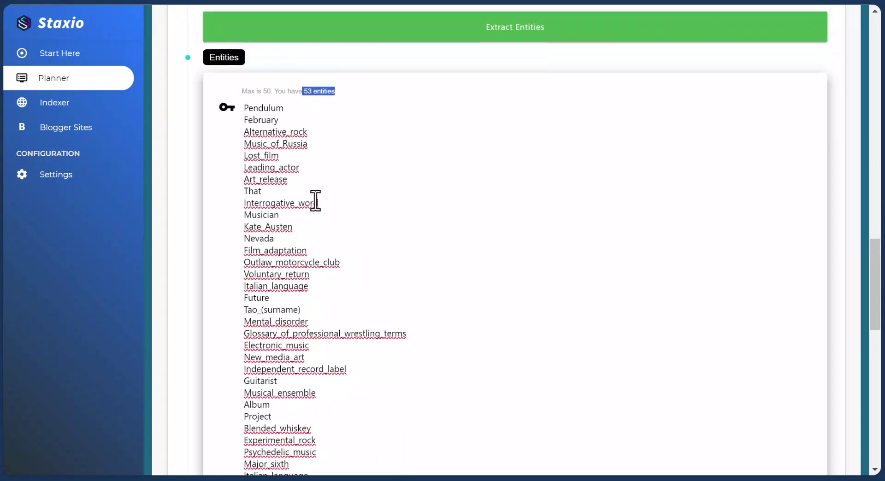
scroll(315, 200, "up", 2)
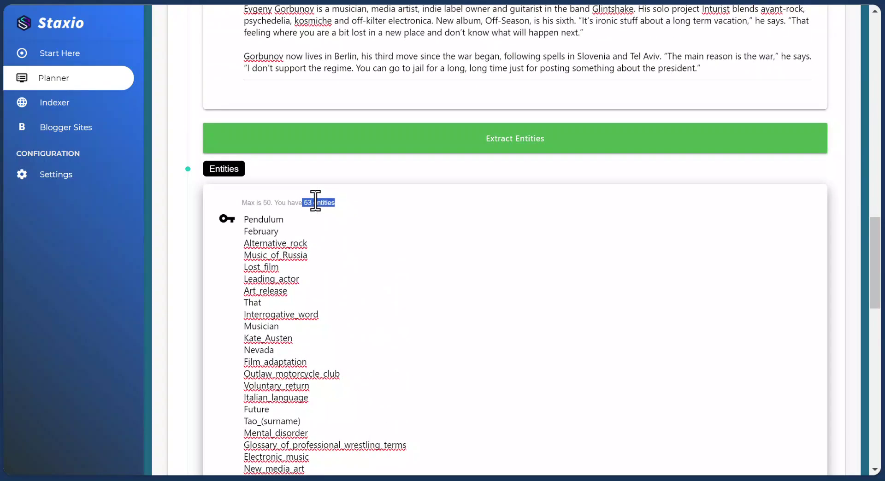
scroll(353, 257, "up", 1)
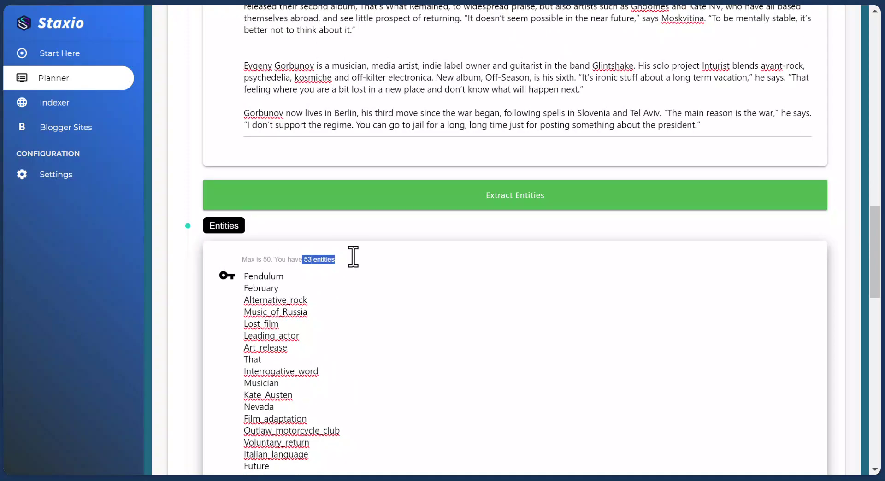
Step: Review the pasted article, the schema settings below the entities, and the full extracted entity list
scroll(353, 257, "up", 3)
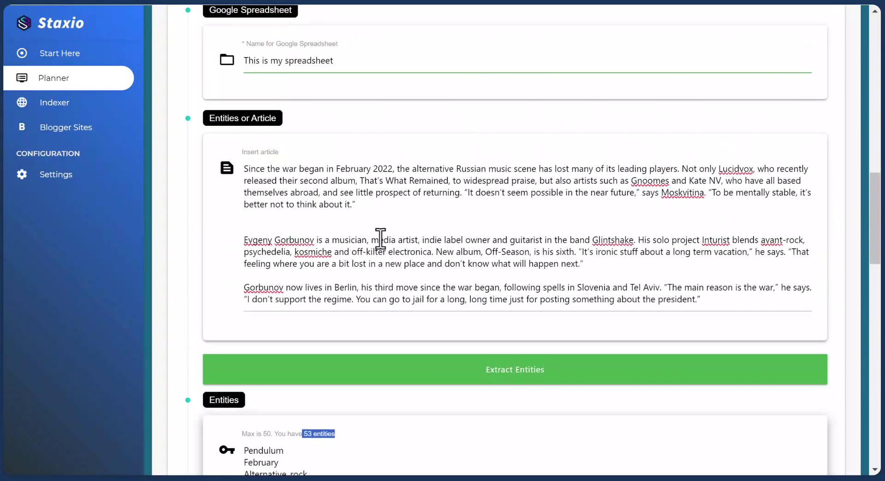
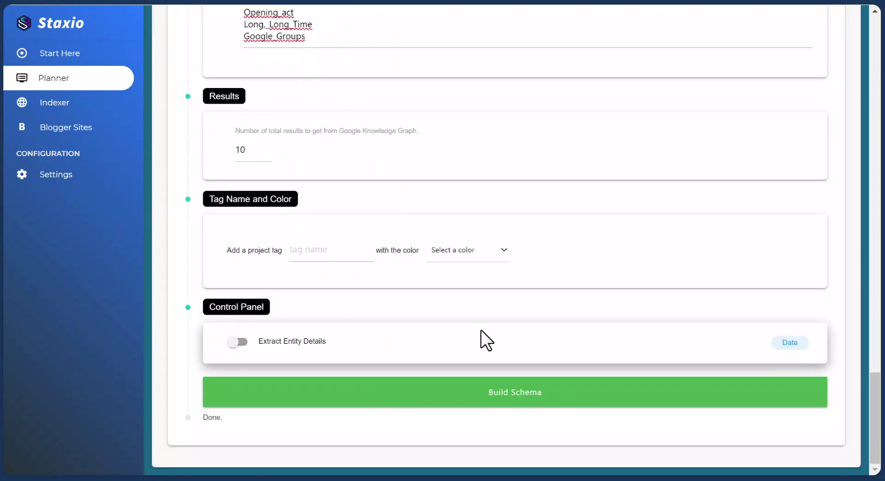
scroll(481, 330, "up", 6)
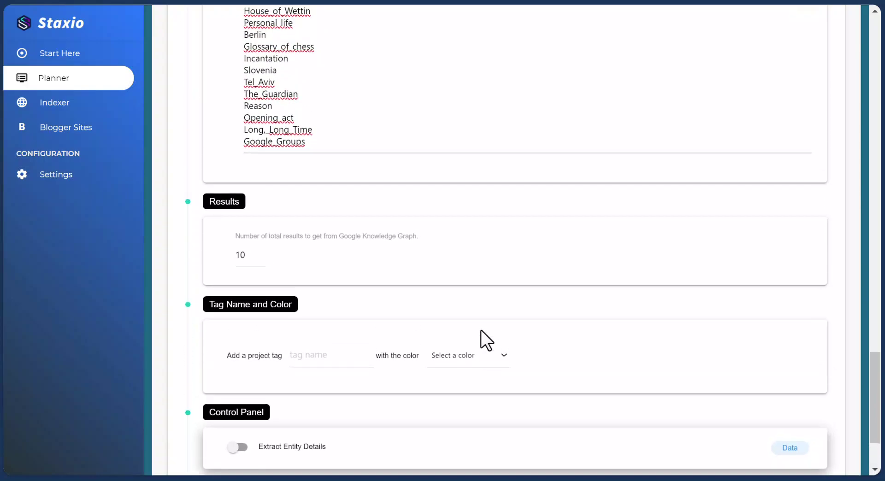
scroll(481, 330, "up", 6)
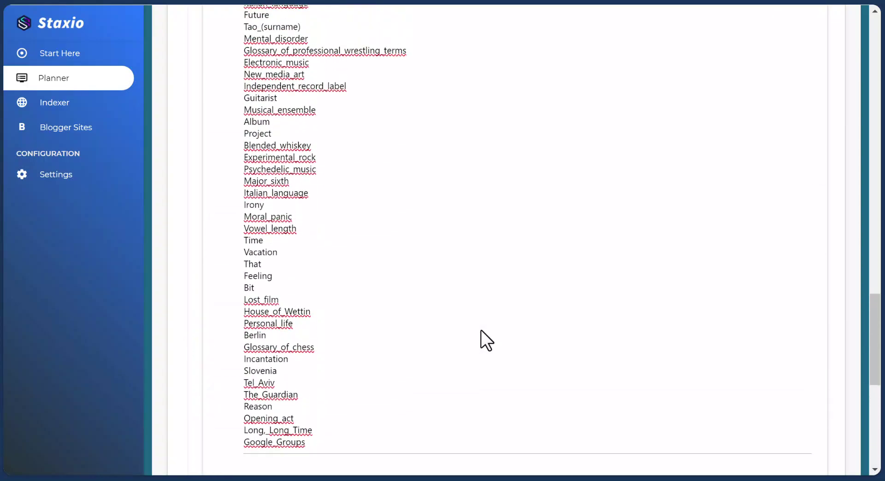
scroll(481, 330, "up", 3)
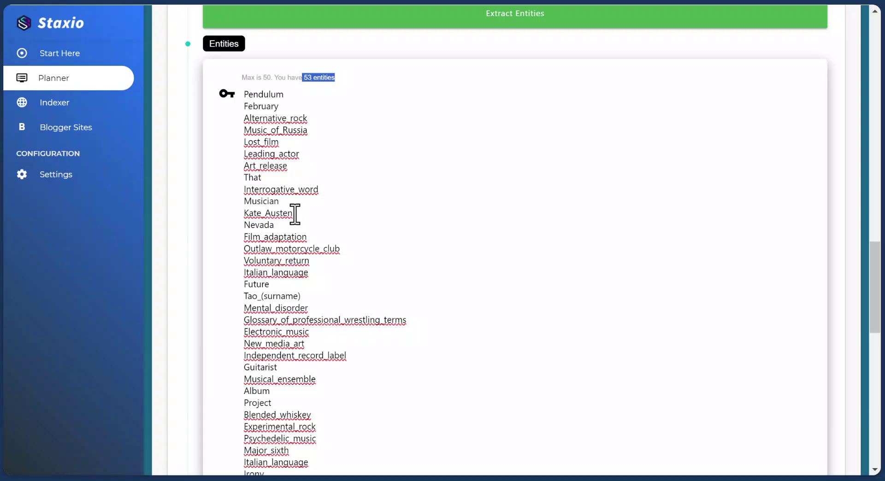
Step: Check the entity count against the maximum shown above the extracted entities list
left_click(327, 87)
left_click_drag(347, 78, 302, 76)
scroll(336, 87, "up", 2)
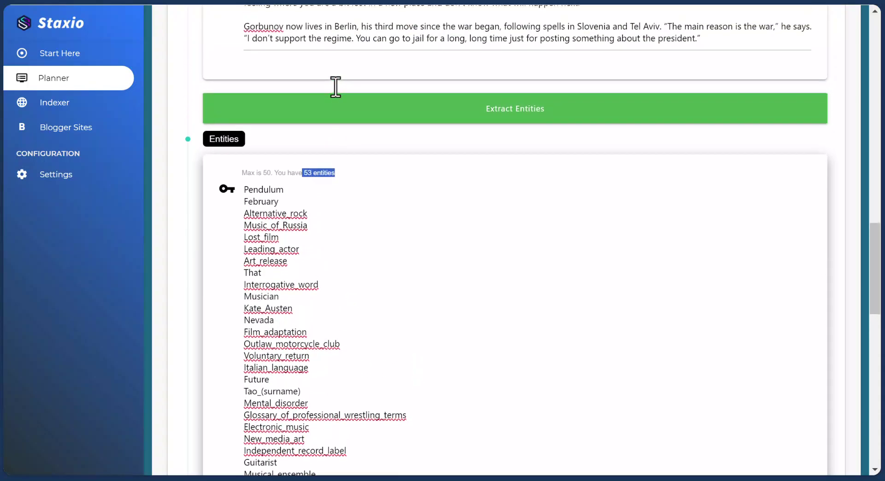
left_click(347, 191)
scroll(348, 193, "down", 1)
scroll(347, 193, "down", 1)
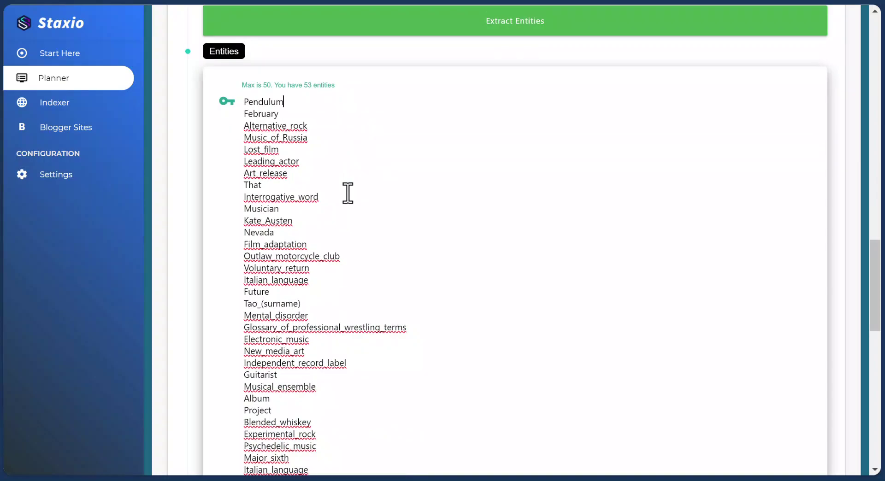
left_click_drag(346, 88, 303, 89)
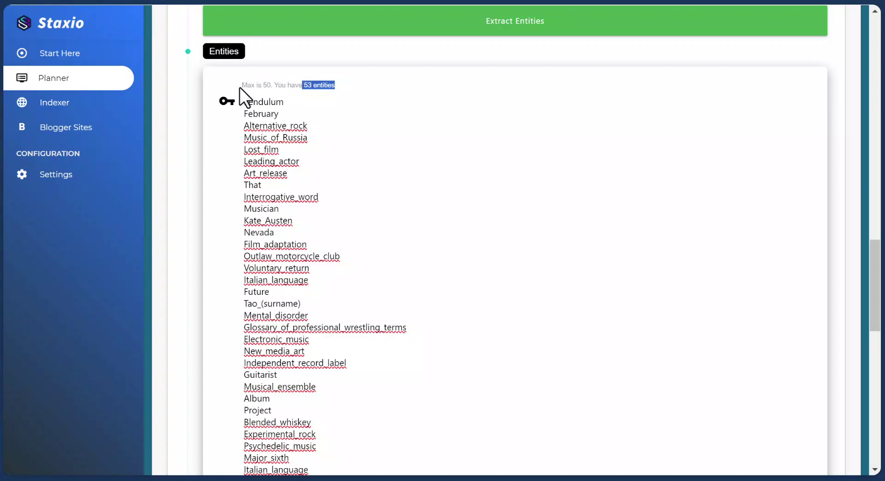
left_click_drag(241, 86, 275, 86)
left_click_drag(351, 85, 278, 88)
scroll(278, 87, "down", 1)
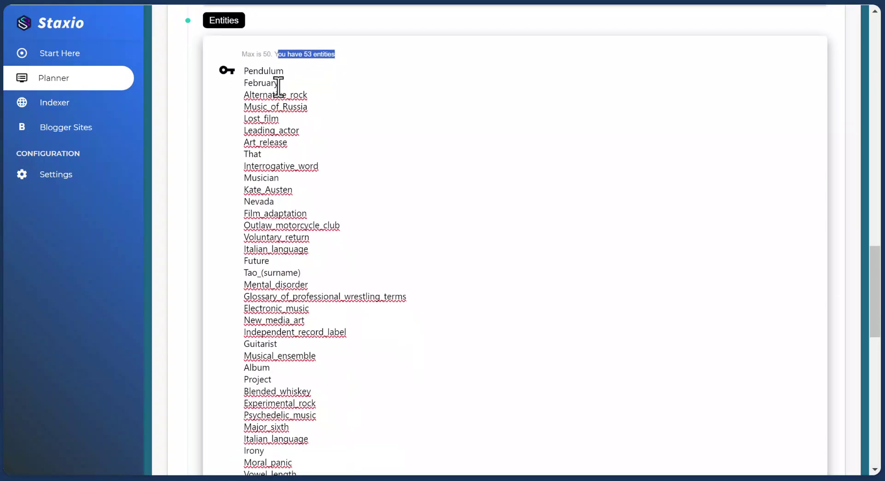
Step: Examine the Google Knowledge Graph results setting and the colors offered for the project tag, leaving the color unselected
scroll(278, 88, "down", 8)
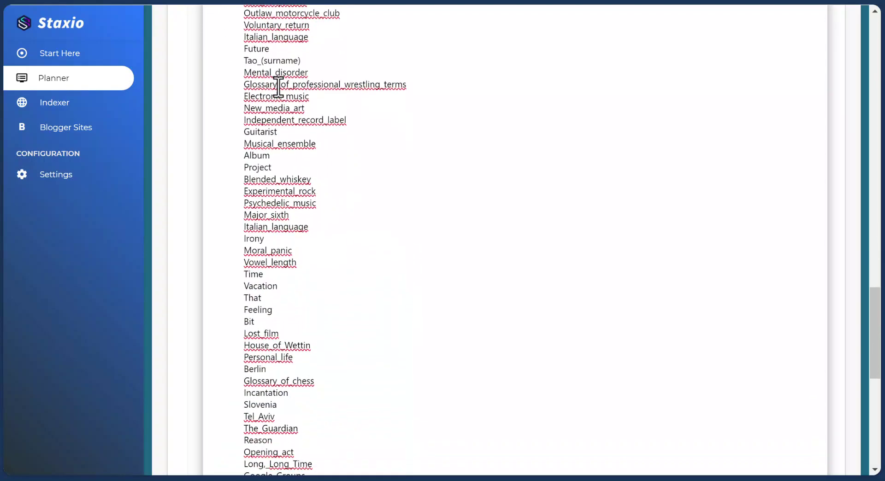
scroll(278, 88, "down", 4)
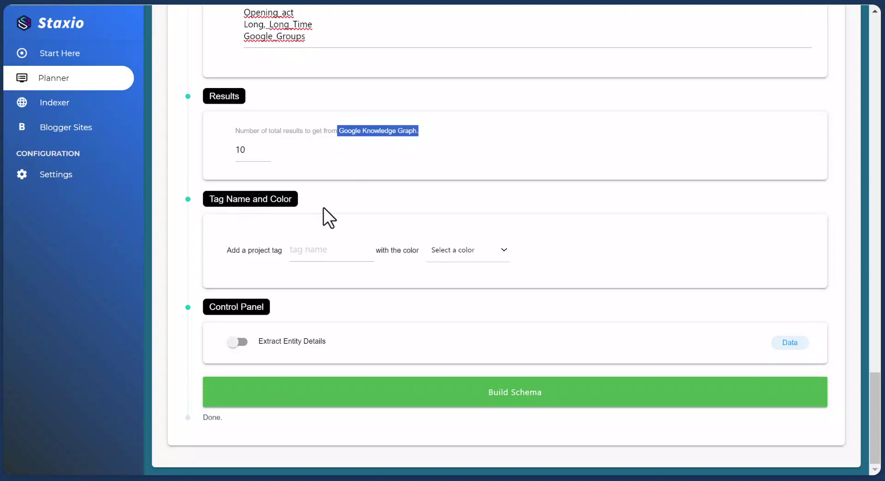
left_click(475, 253)
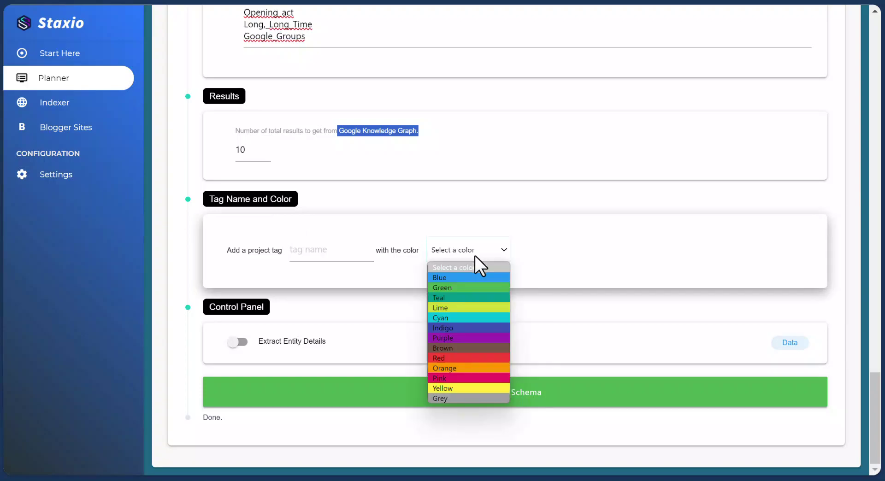
left_click(556, 264)
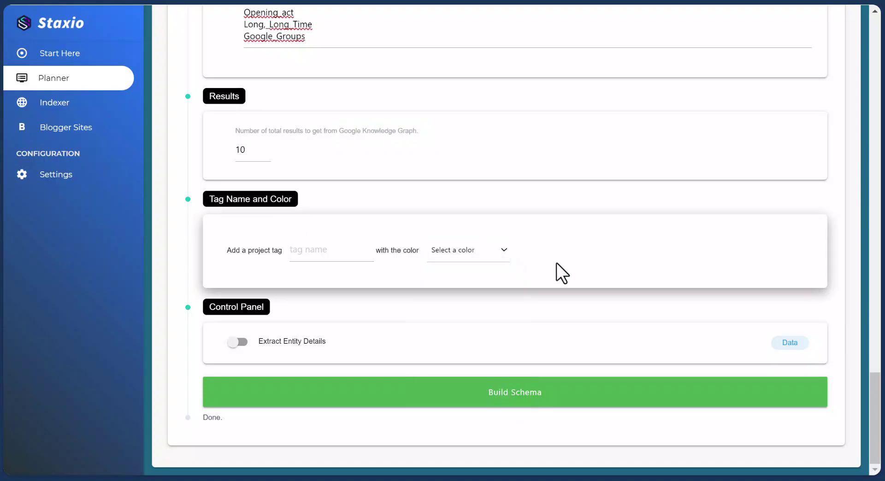
Step: Look over the Projects table with its Tag column, and return to the schema's Control Panel settings
scroll(556, 263, "up", 20)
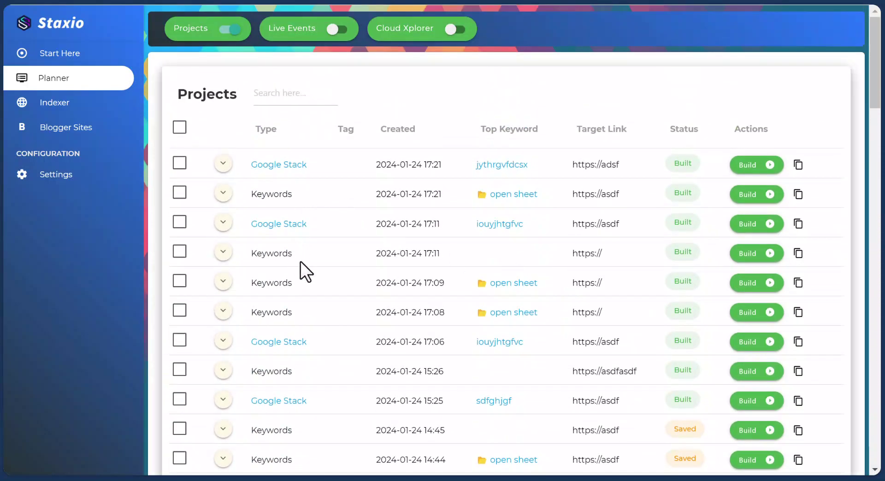
scroll(335, 247, "down", 4)
scroll(335, 247, "up", 1)
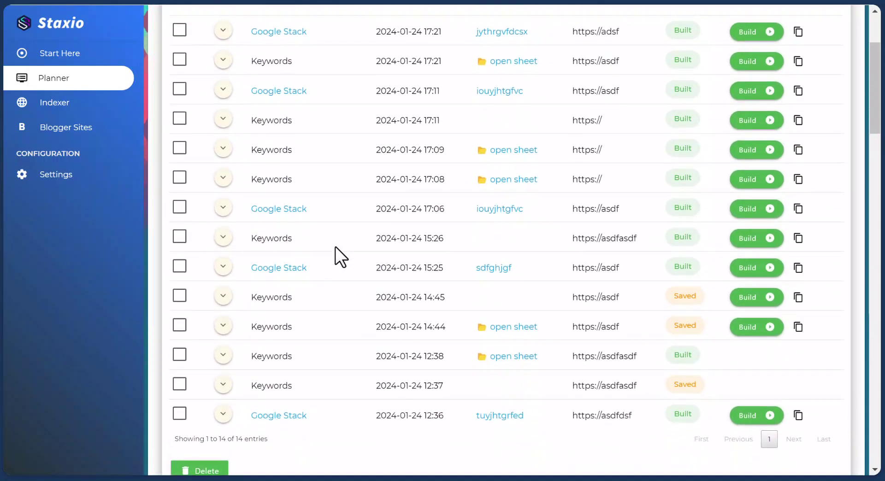
scroll(335, 247, "up", 5)
scroll(336, 247, "down", 15)
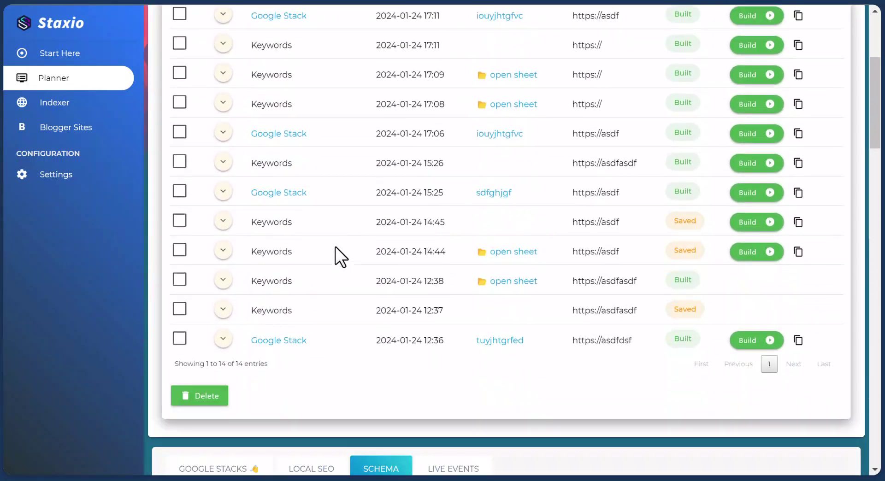
scroll(336, 247, "down", 10)
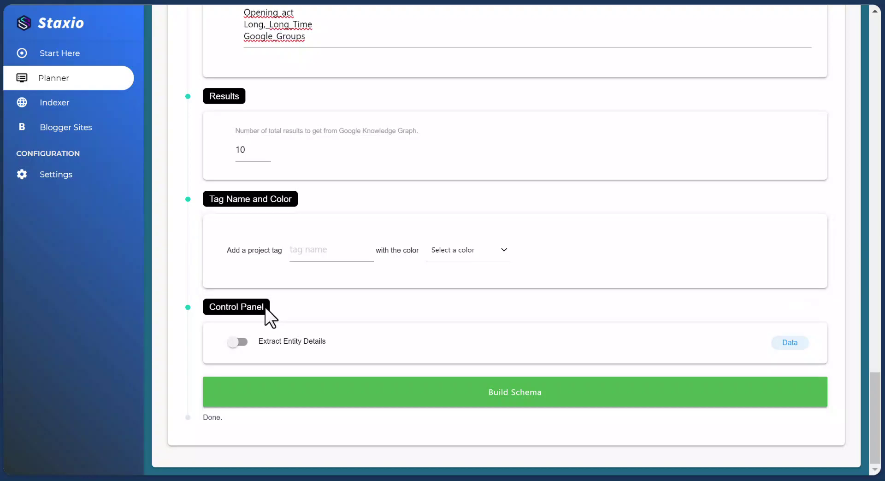
left_click(236, 342)
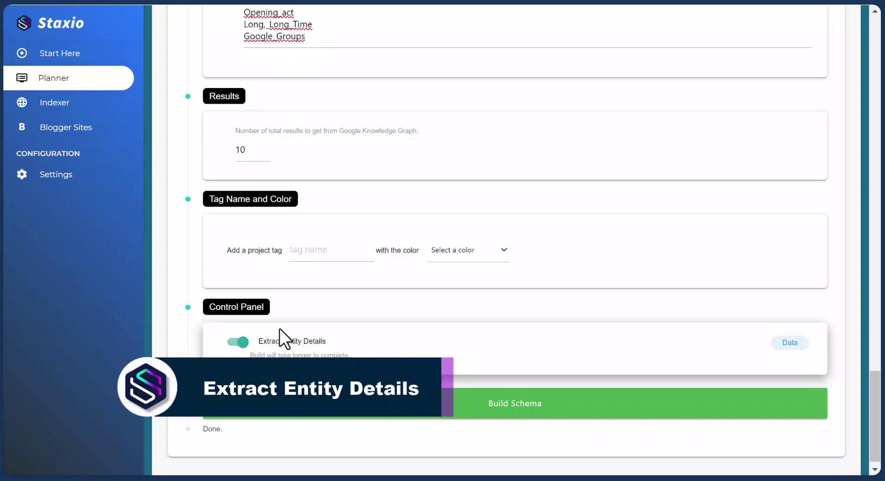
left_click(238, 342)
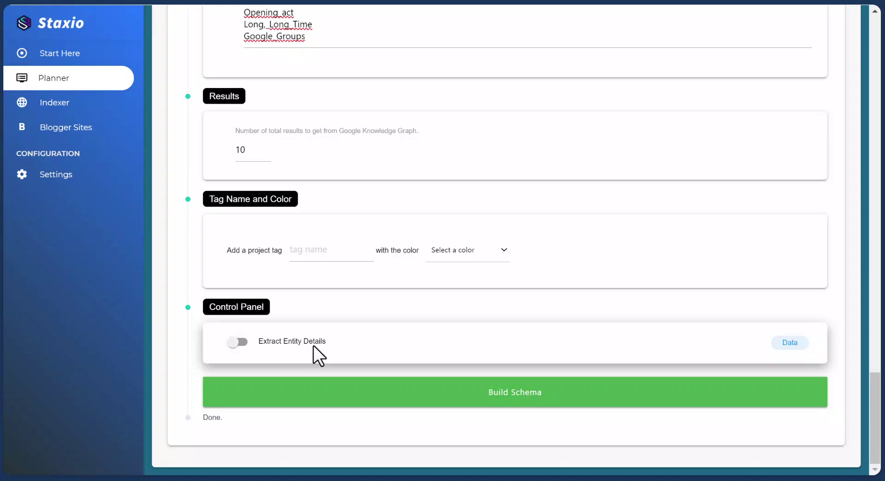
left_click(236, 345)
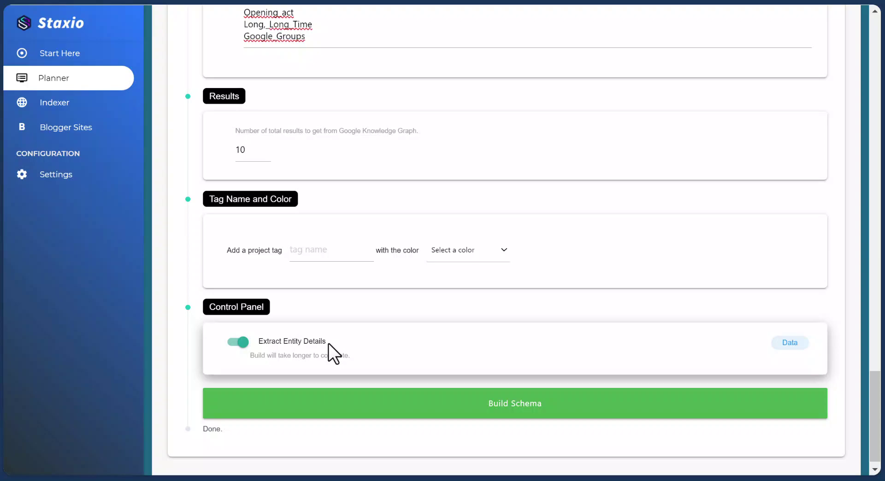
left_click(239, 343)
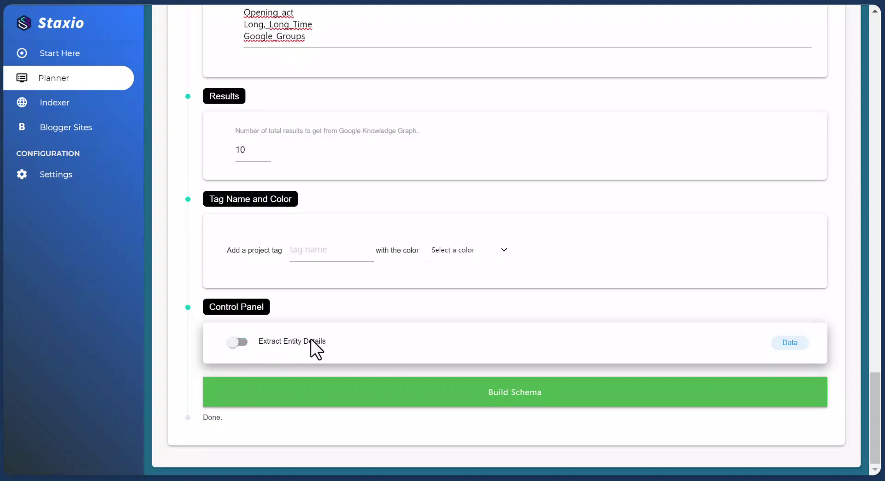
Step: Build the schema with Extract Entity Details turned off and wait for the build to finish
left_click(327, 391)
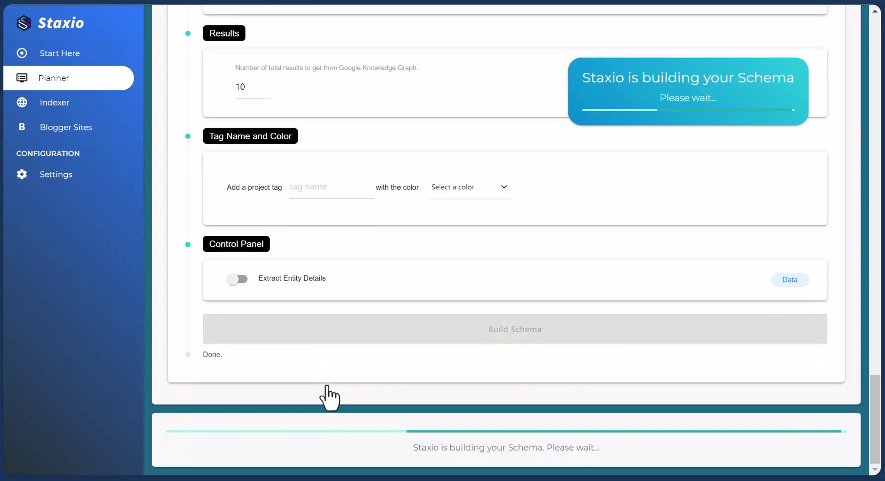
scroll(328, 397, "up", 2)
scroll(328, 398, "up", 3)
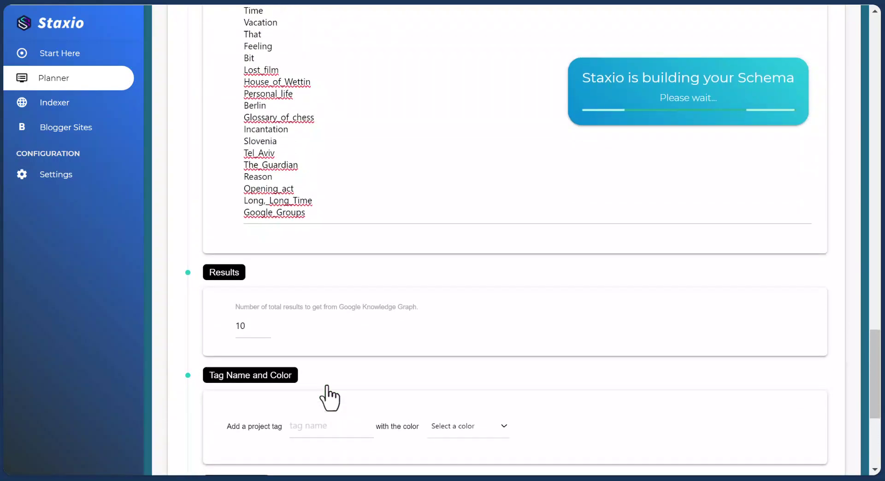
scroll(329, 398, "down", 3)
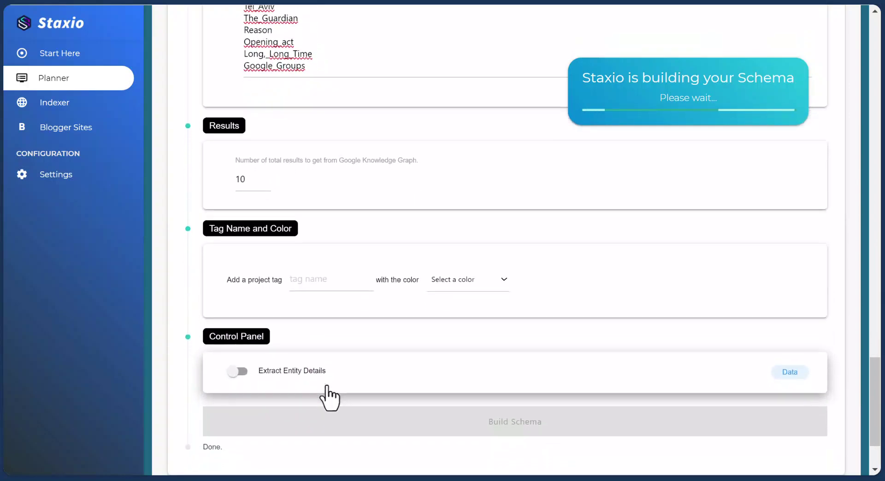
scroll(329, 398, "down", 1)
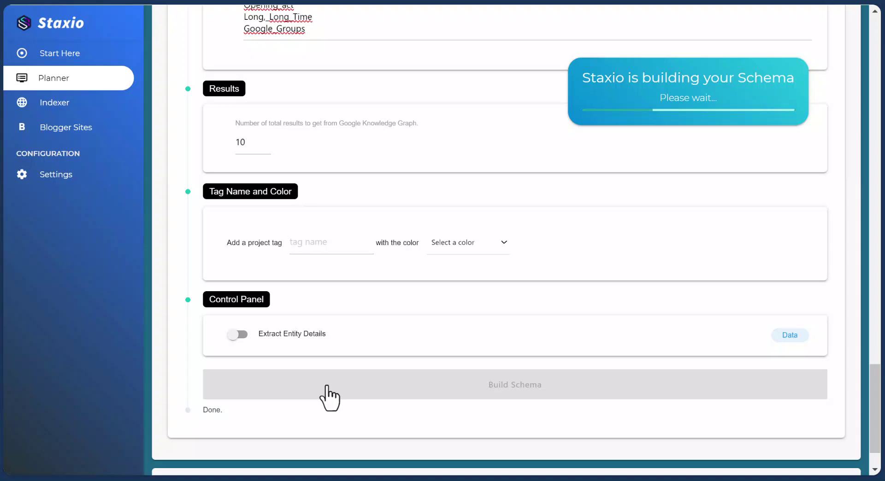
scroll(329, 398, "down", 1)
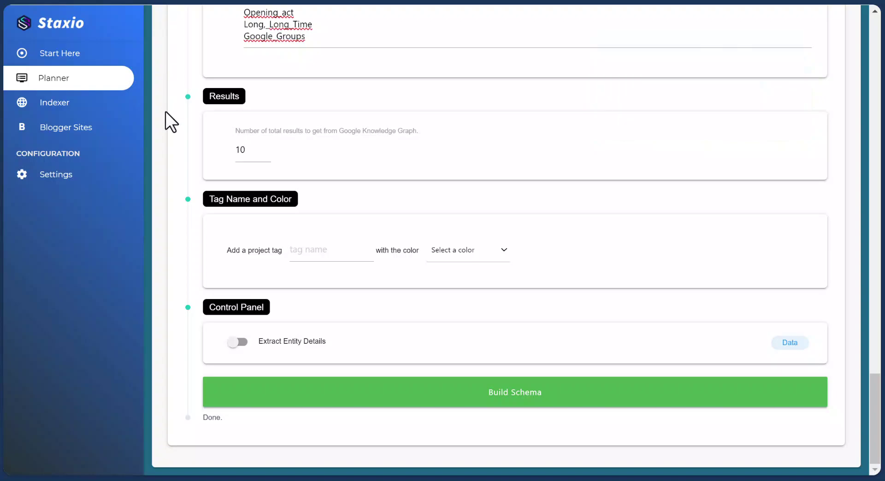
Step: Open the Google Drive folder of the "This is my spreadsheet" Schema project from the Projects table
scroll(162, 124, "up", 20)
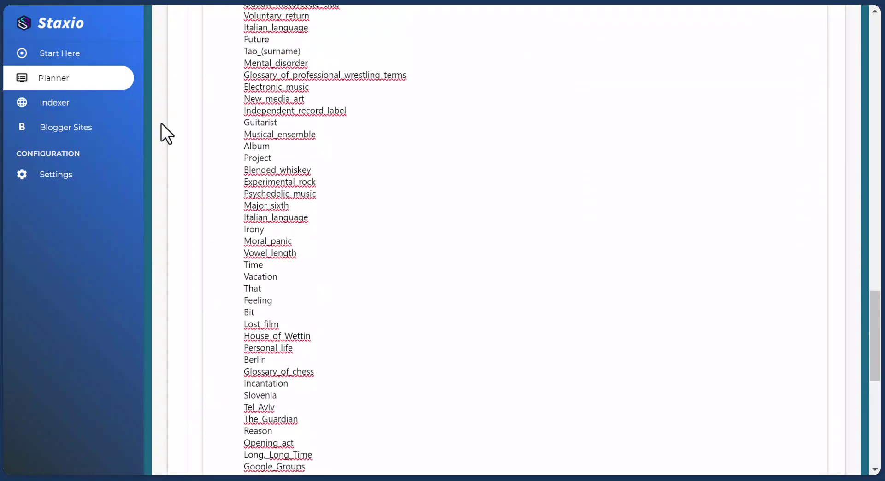
scroll(162, 123, "up", 20)
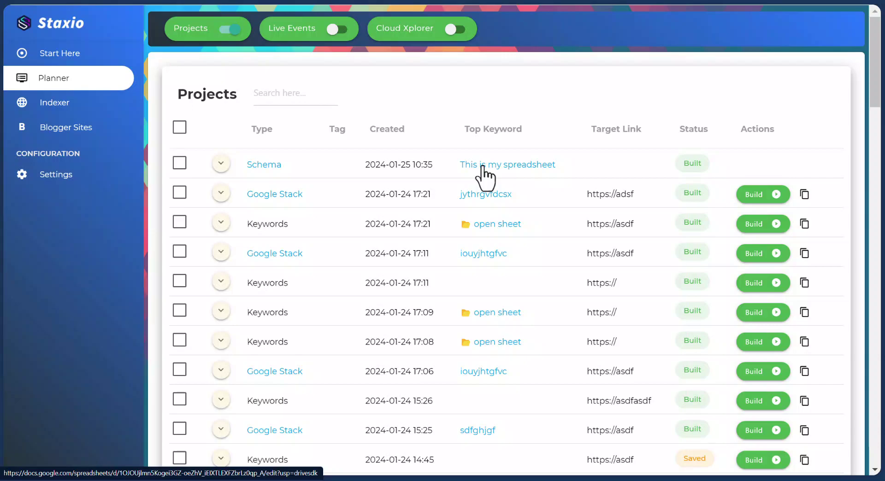
left_click(262, 164)
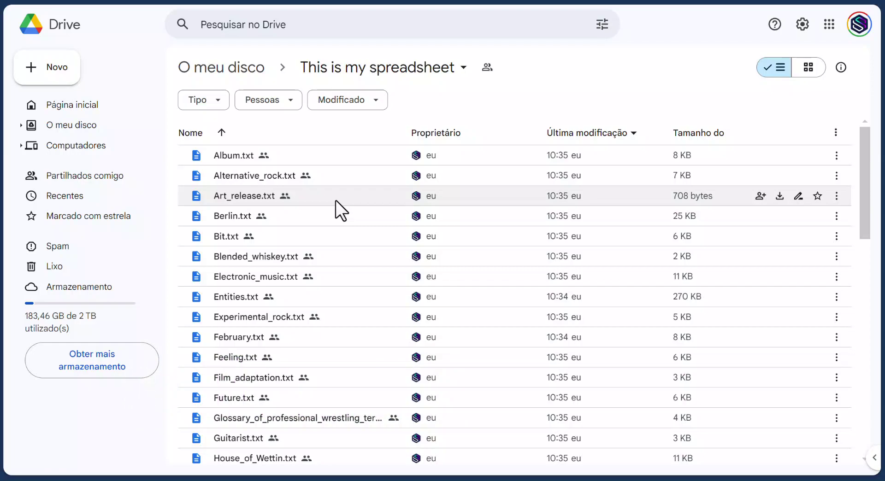
Step: Preview Art_release.txt, highlight the description in its schema markup, and return to the folder
double_click(261, 196)
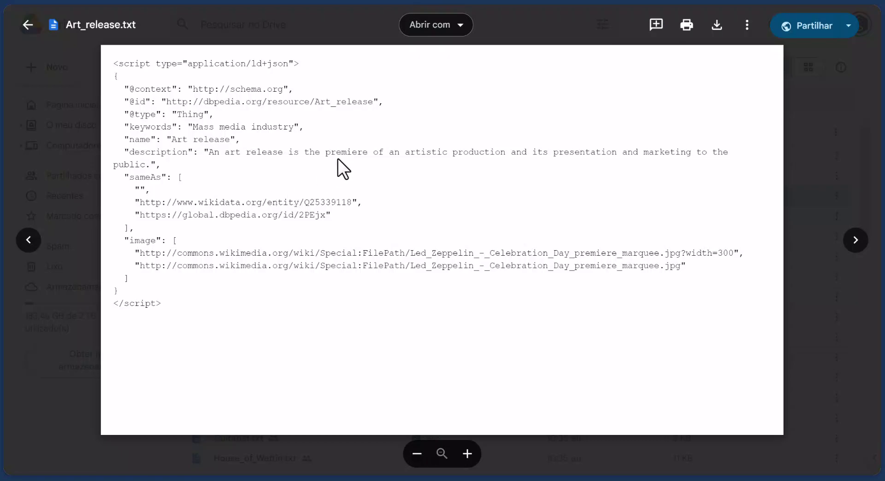
left_click_drag(210, 154, 272, 163)
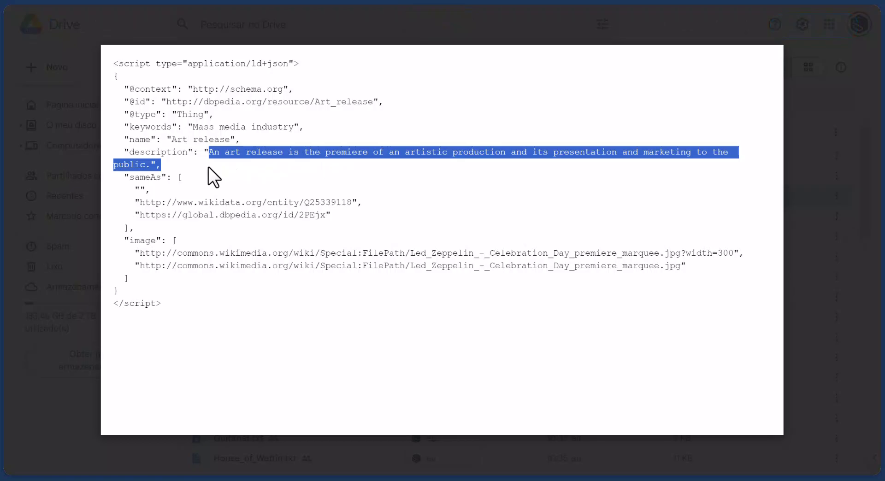
left_click(84, 170)
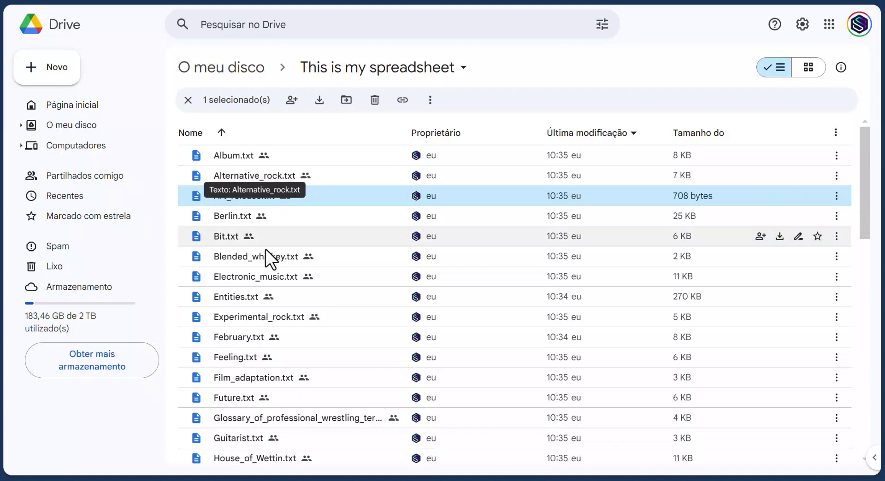
Step: Preview Entities.txt and examine its combined schema markup for the extracted entities
left_click(311, 297)
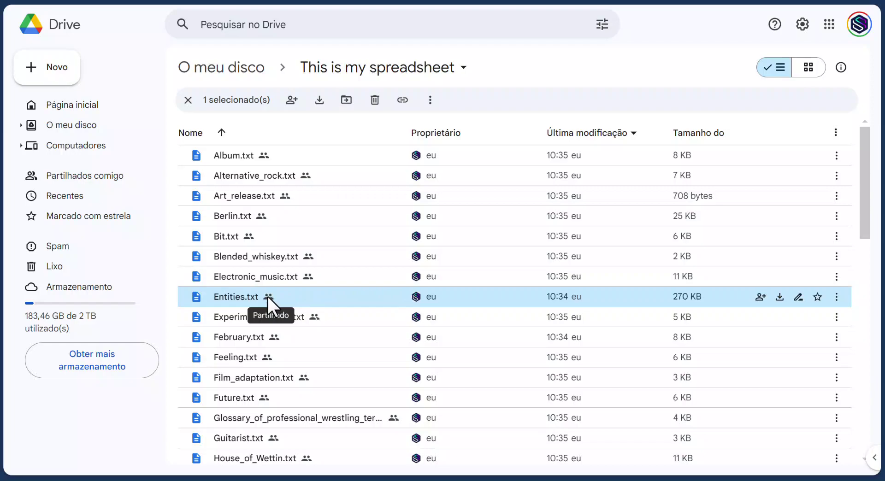
double_click(294, 297)
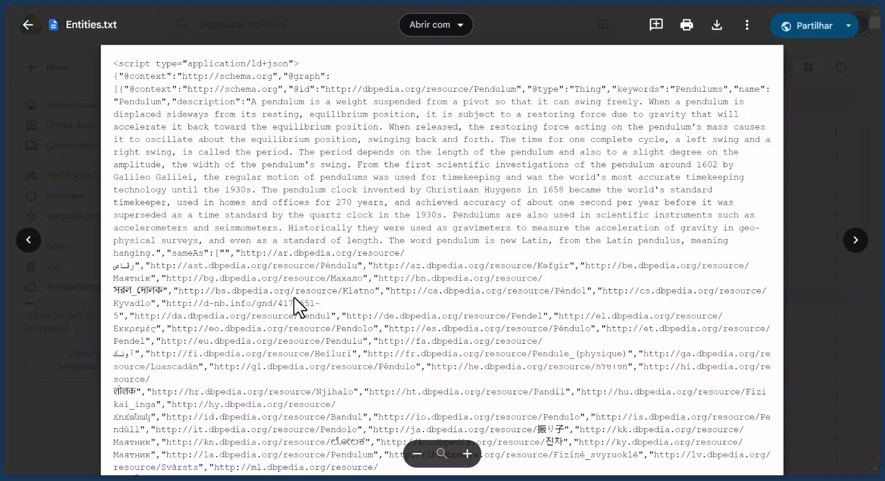
scroll(294, 297, "down", 15)
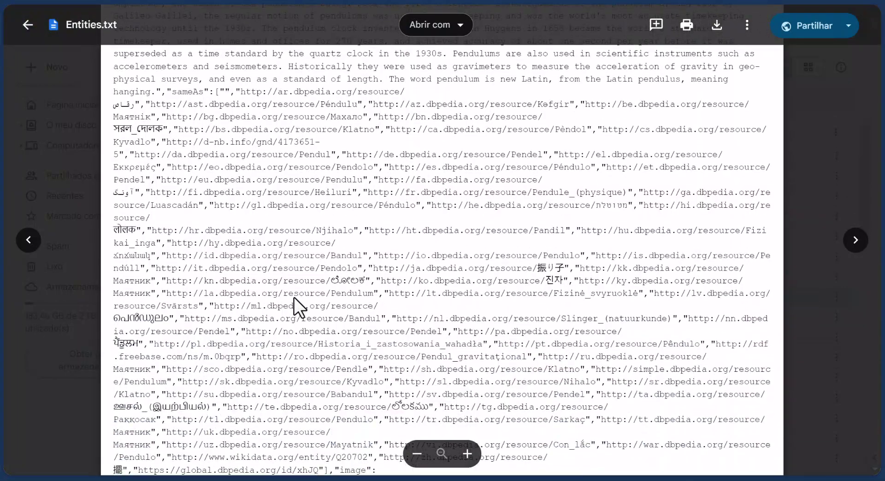
Step: Read through the remaining entity entries in Entities.txt and return to the Drive folder
scroll(294, 297, "down", 20)
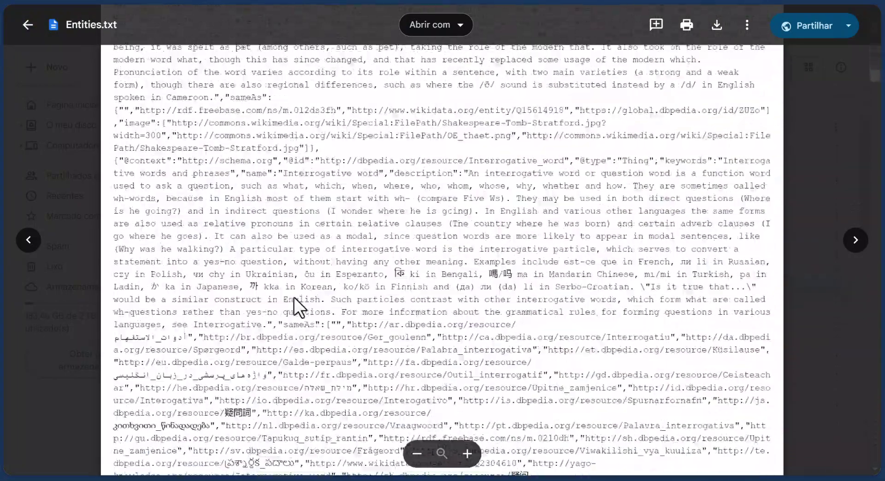
scroll(294, 297, "down", 20)
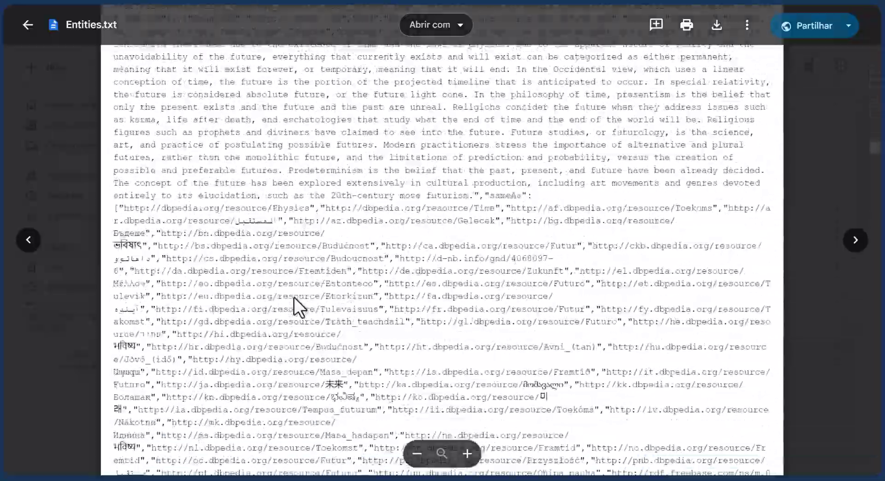
scroll(294, 297, "down", 20)
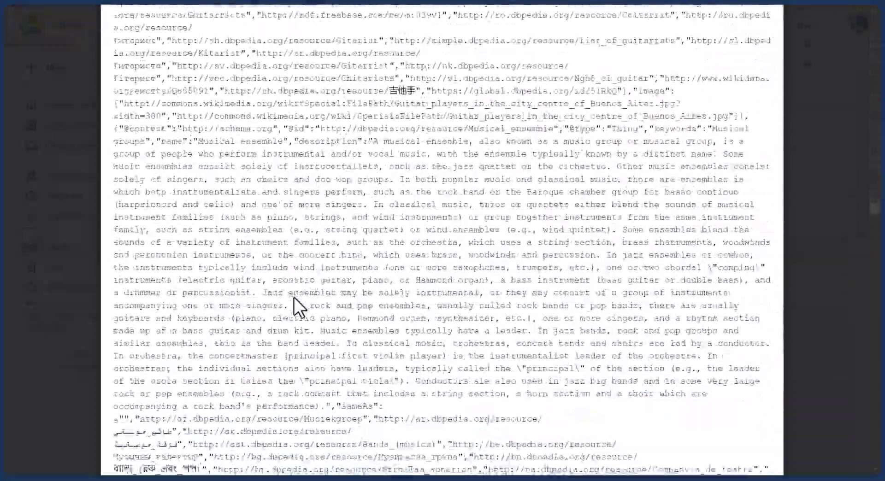
key("Escape")
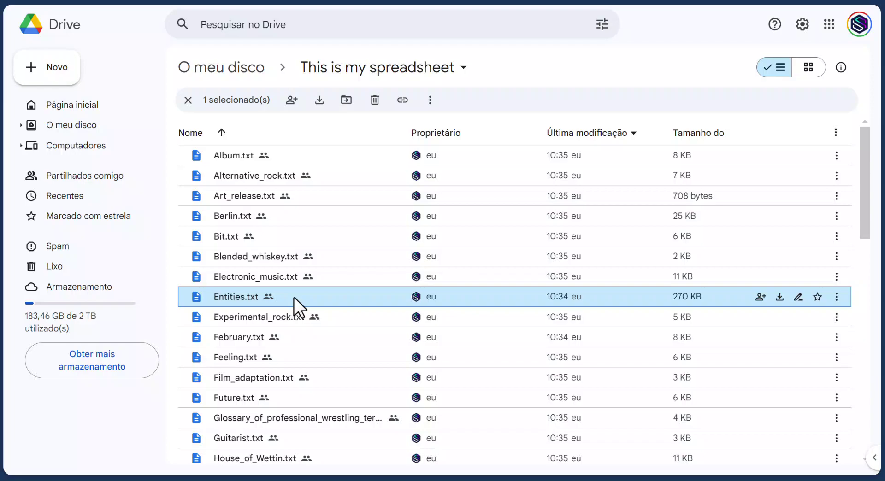
Step: Switch to Staxio and open the Google Sheet of the "This is my spreadsheet" Schema project from the Projects table
left_click(95, 2)
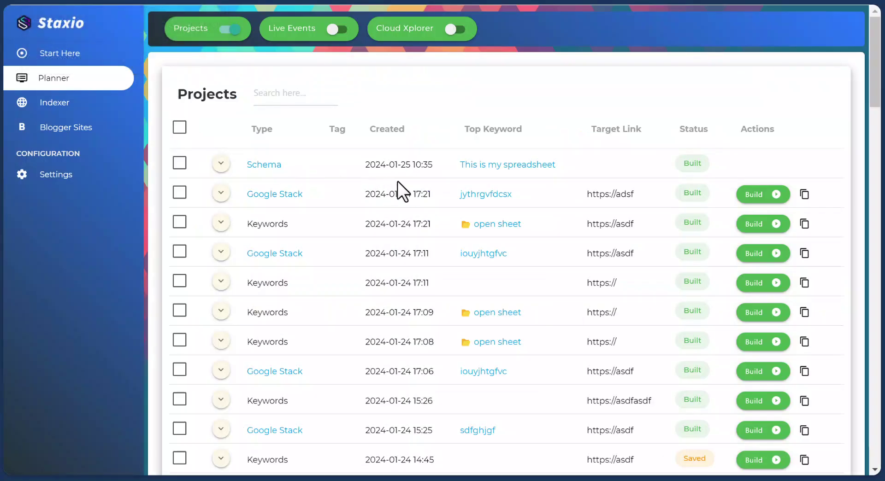
left_click(473, 165)
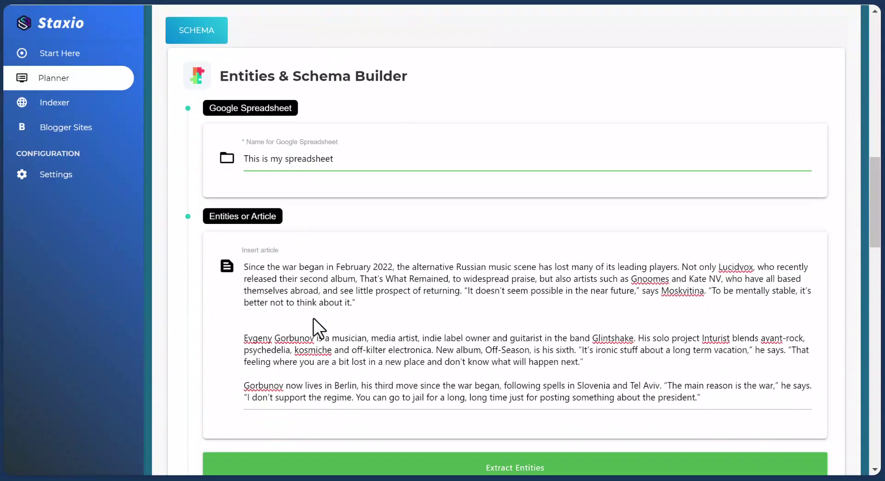
scroll(314, 319, "down", 15)
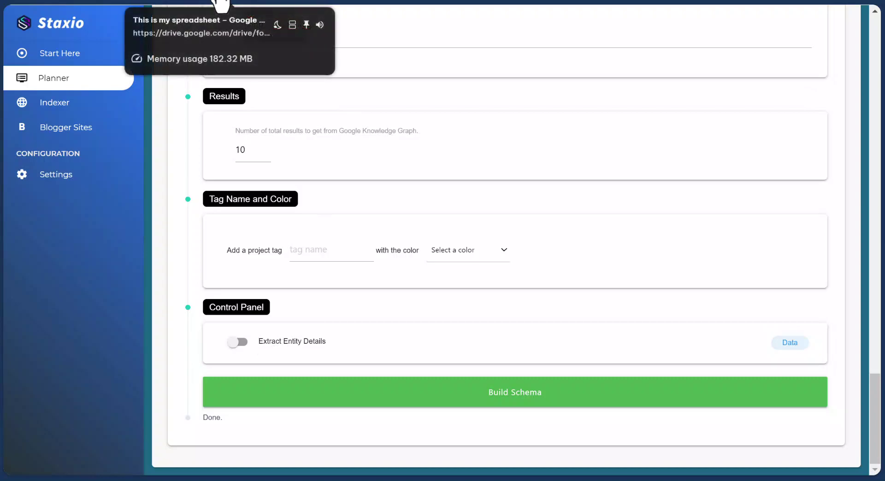
left_click(221, 6)
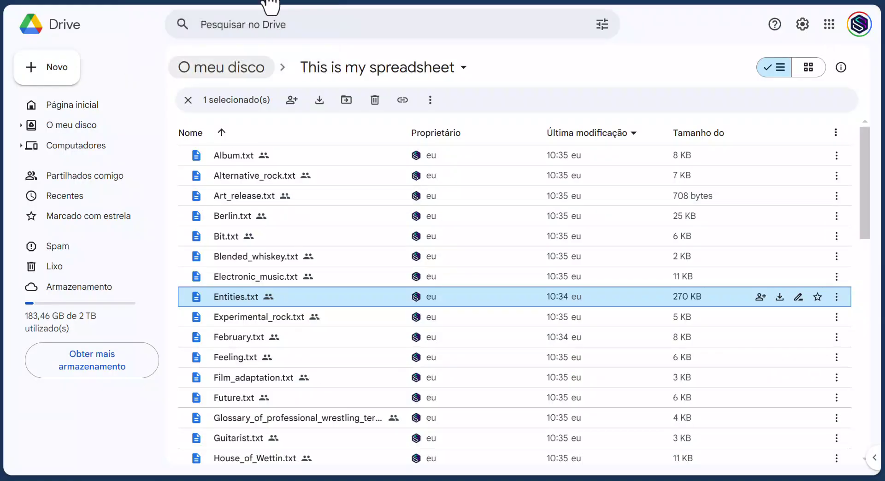
left_click(293, 5)
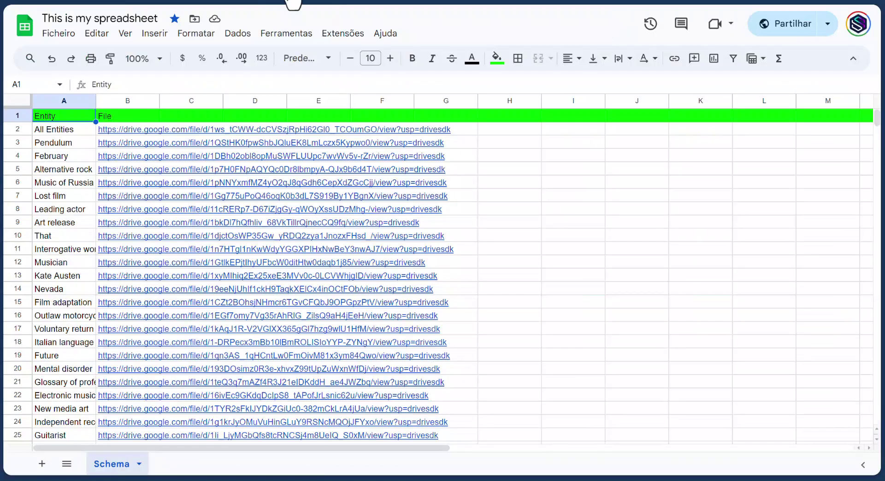
Step: Open the Entities.txt file linked in the All Entities row, view its schema markup, and return to the spreadsheet
left_click(66, 130)
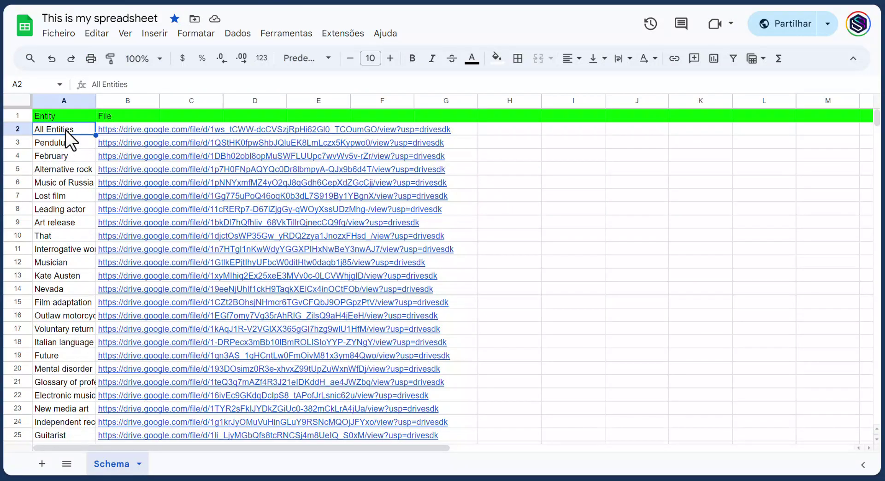
left_click(109, 129)
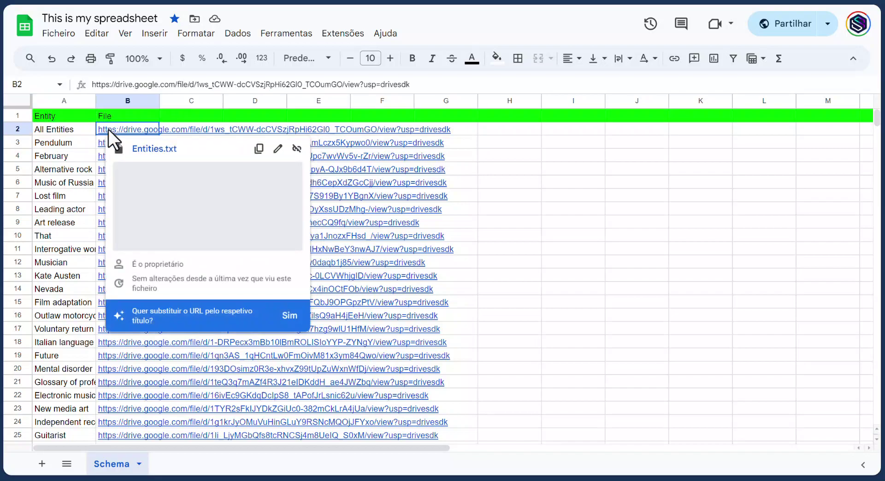
left_click(155, 148)
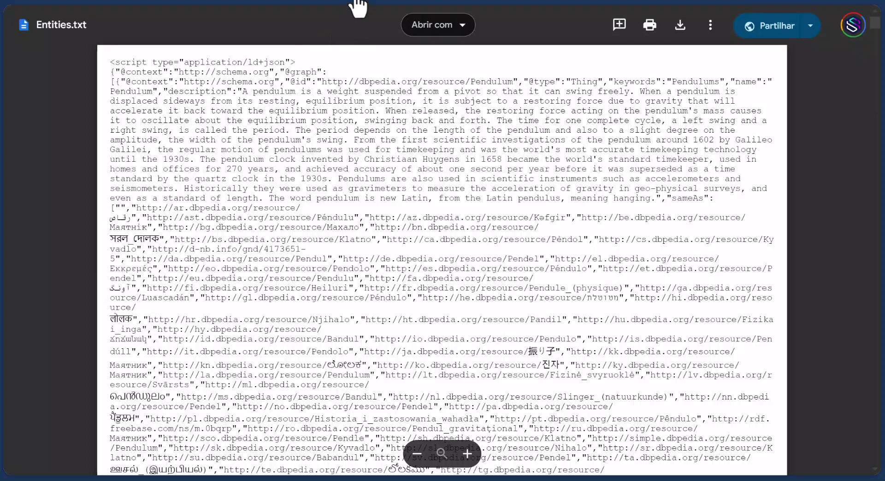
key("Escape")
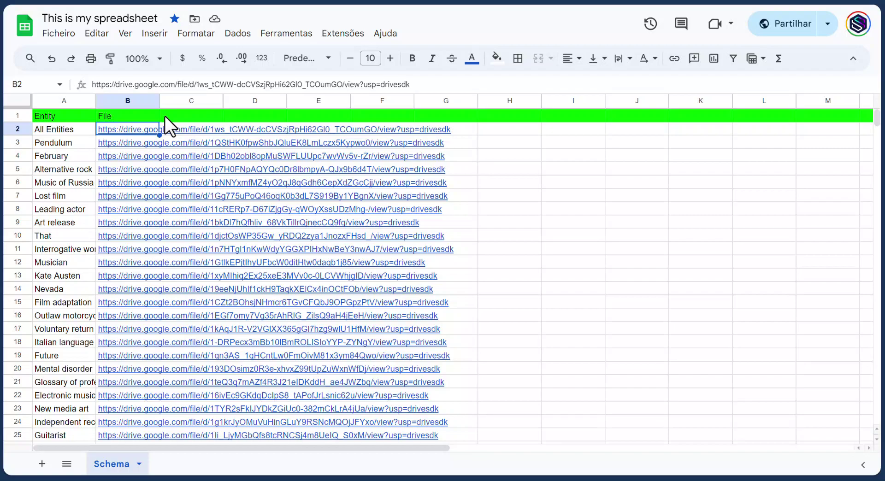
Step: Review the Entity column from Pendulum down to the last listed entity
left_click(68, 144)
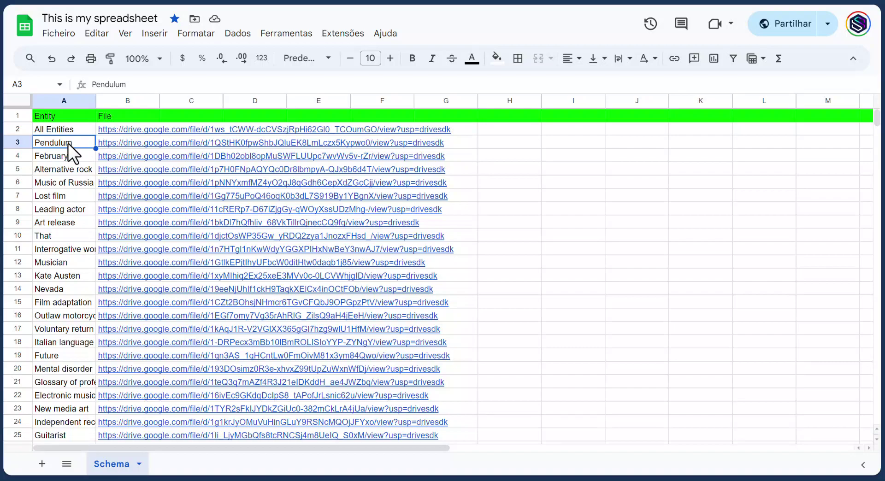
key("ctrl+Down")
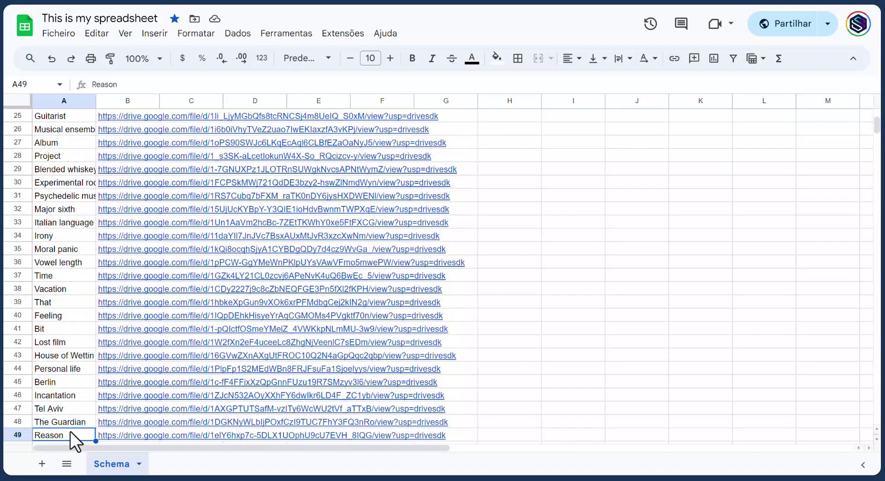
scroll(71, 432, "down", 1)
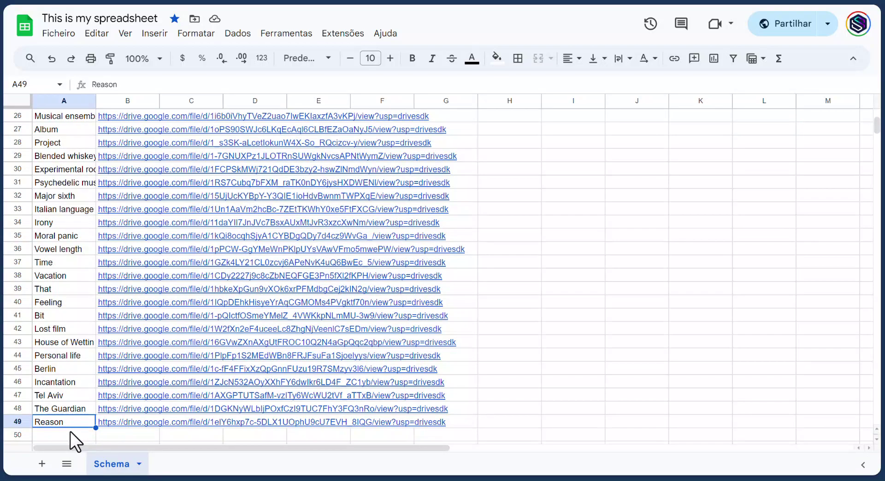
Step: Switch to Staxio and highlight the entity count above the Entities list
left_click(98, 3)
scroll(270, 166, "up", 15)
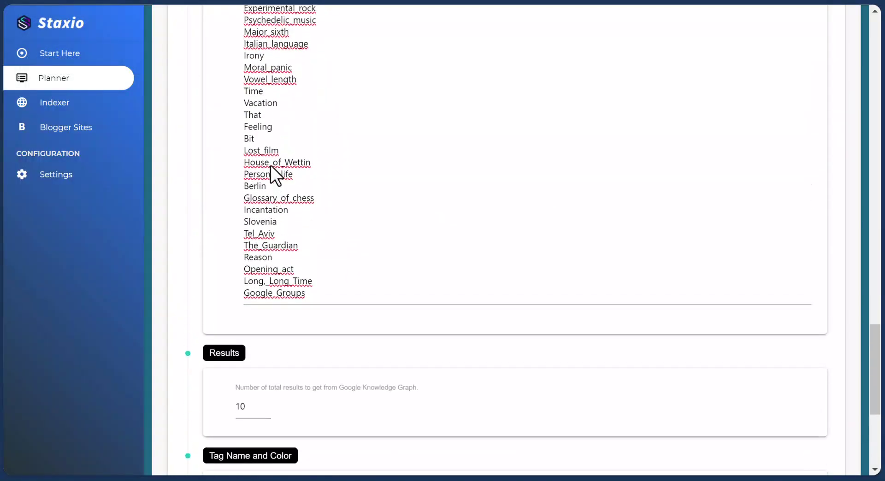
scroll(270, 164, "down", 3)
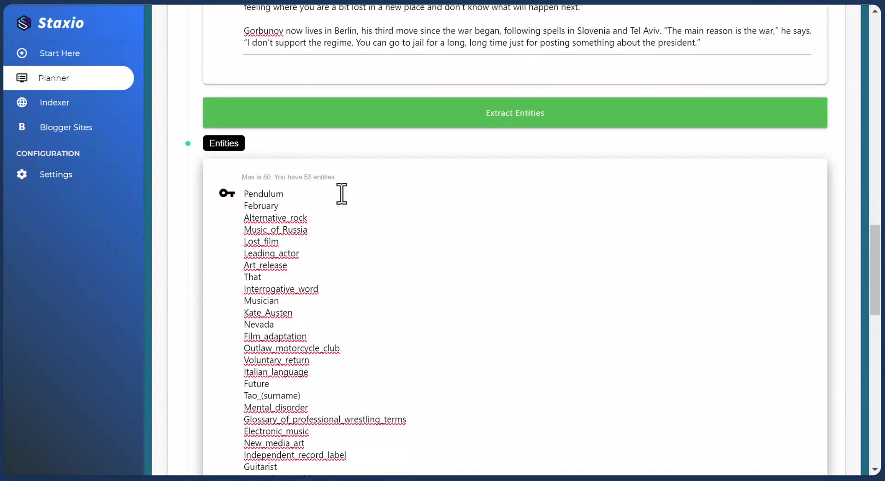
left_click_drag(343, 180, 297, 177)
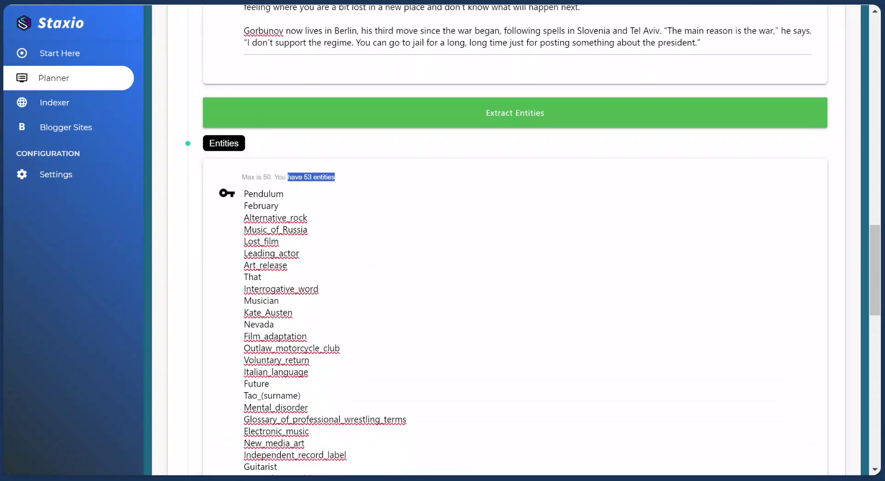
Step: Switch back to the Google Sheet and go from the Personal life entity up to the Entity header
left_click(159, 4)
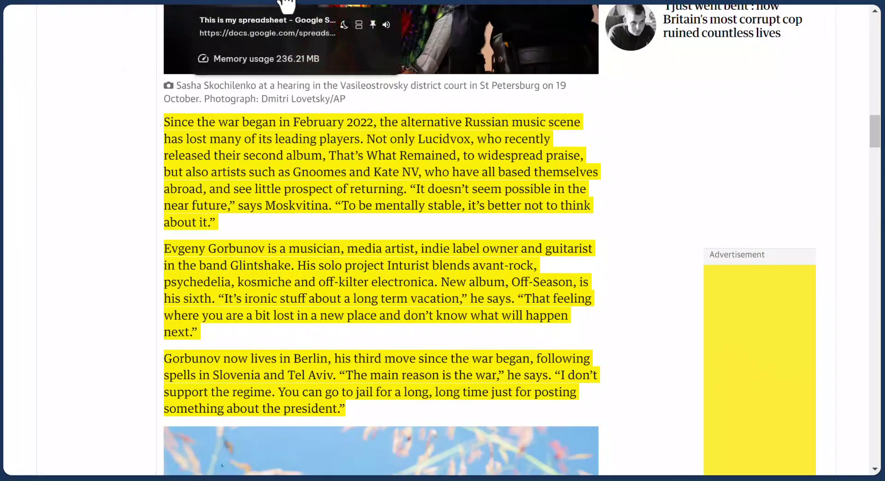
left_click(287, 5)
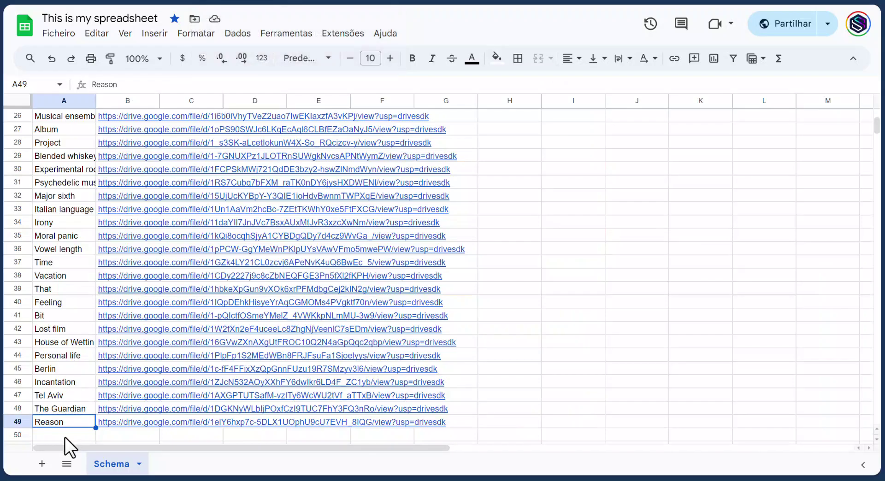
left_click(62, 355)
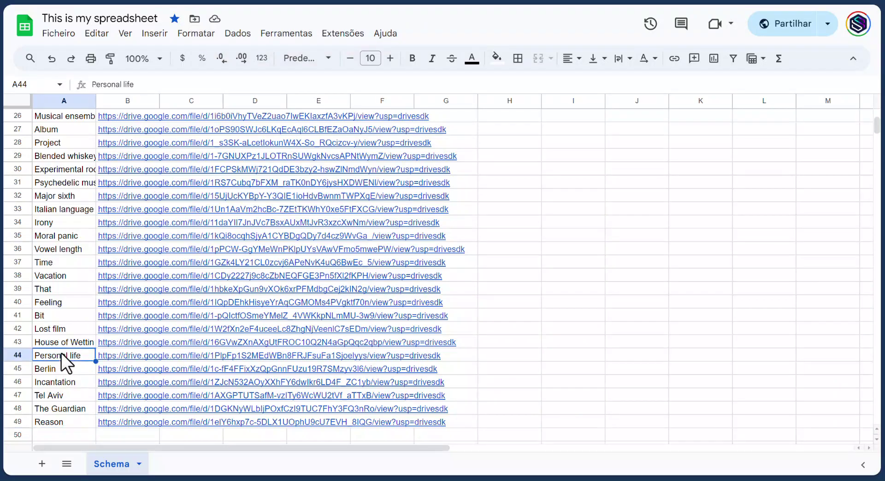
key("Up")
key("Up")
key("ctrl+Up")
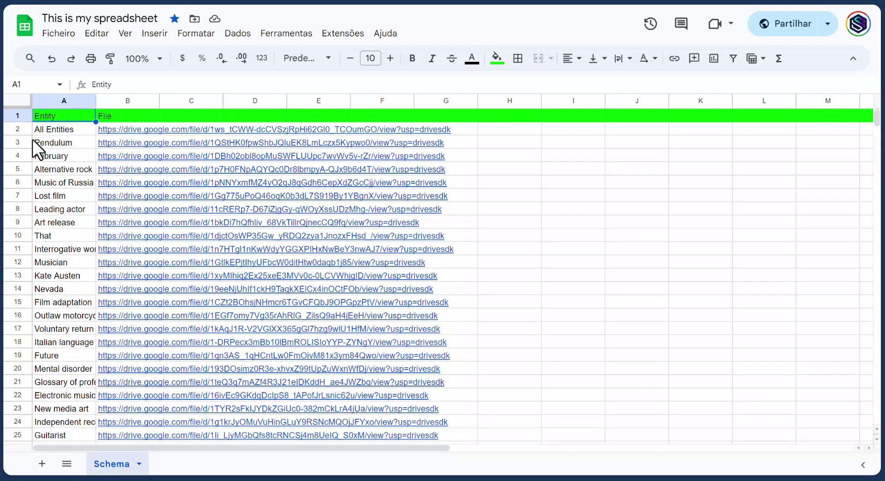
Step: Select the All Entities row and check the individual entities from Pendulum to the end of the list
left_click(19, 131)
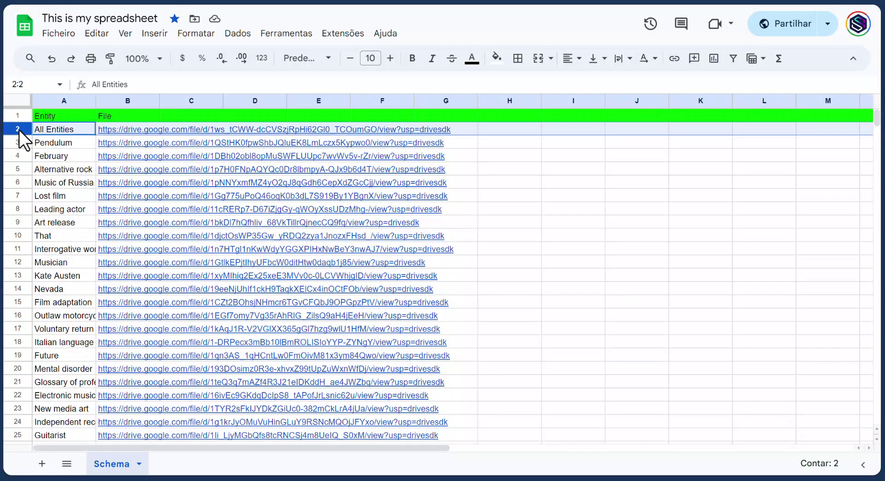
left_click(79, 141)
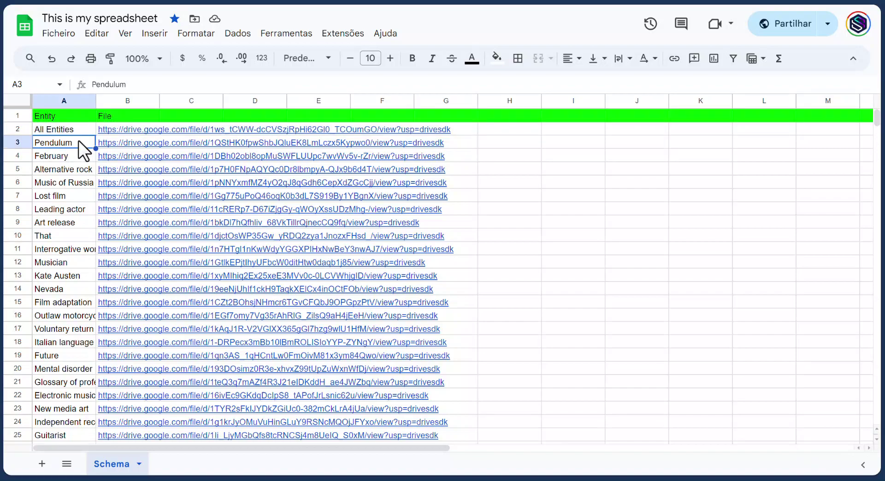
key("ctrl+Down")
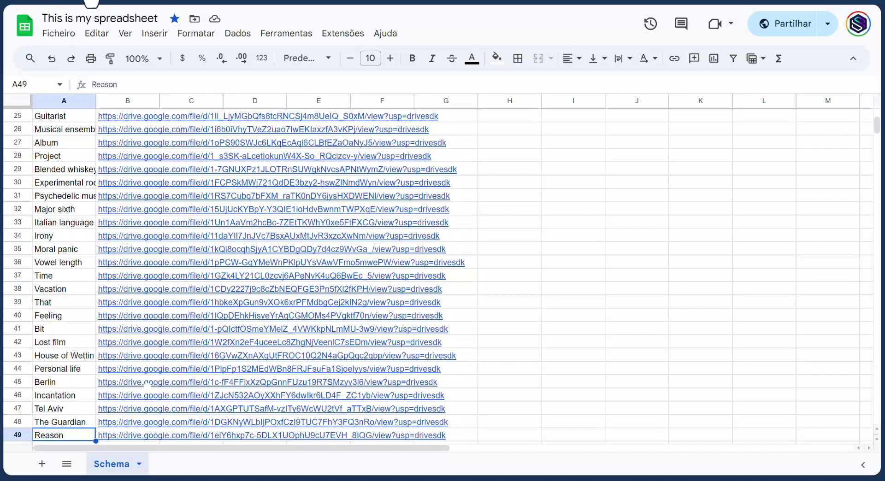
Step: Switch to Staxio, turn on Extract Entity Details, and build the schema
left_click(93, 4)
scroll(243, 177, "down", 15)
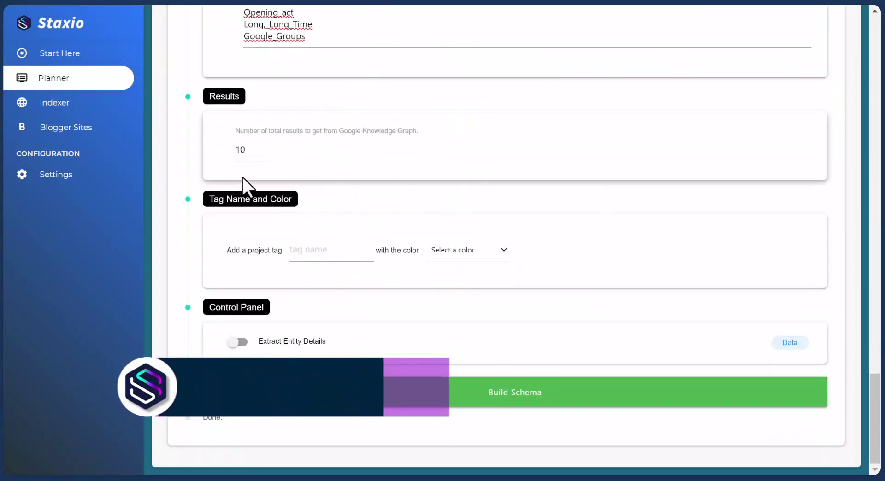
left_click(239, 343)
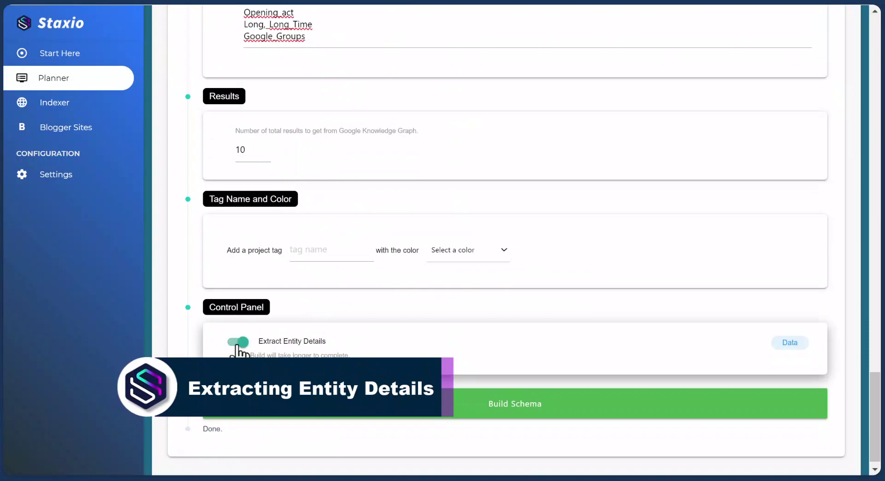
left_click(433, 414)
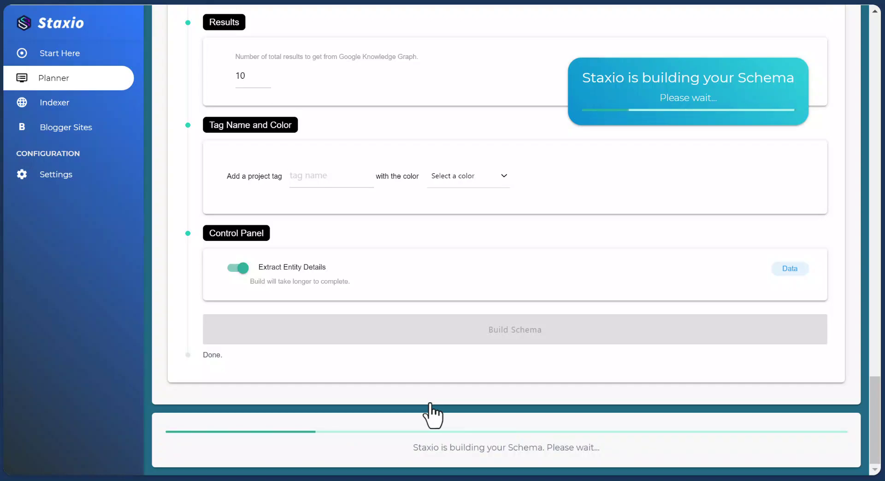
Step: Highlight the maximum entity limit in the note above the Entities list
scroll(428, 414, "up", 7)
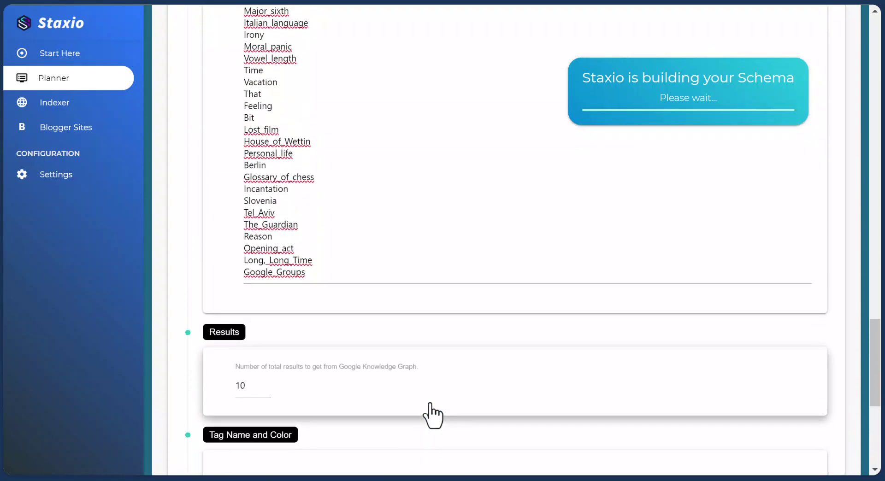
scroll(431, 414, "up", 3)
scroll(330, 363, "up", 2)
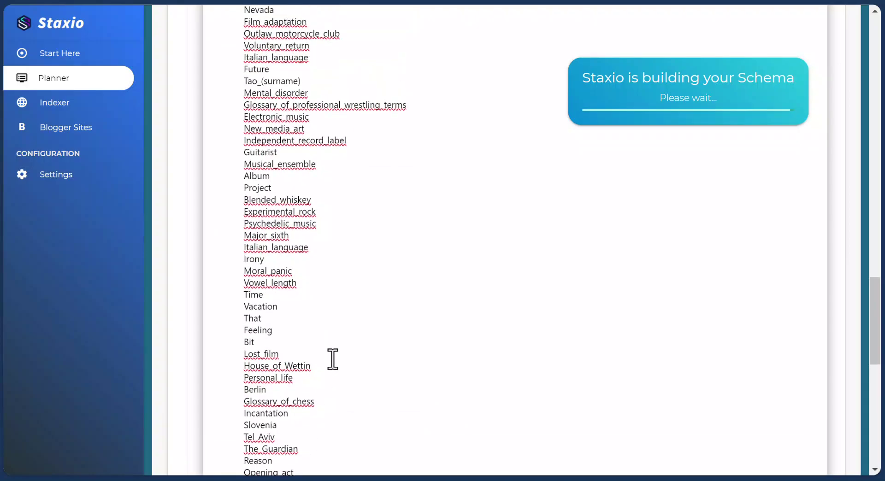
scroll(332, 359, "up", 7)
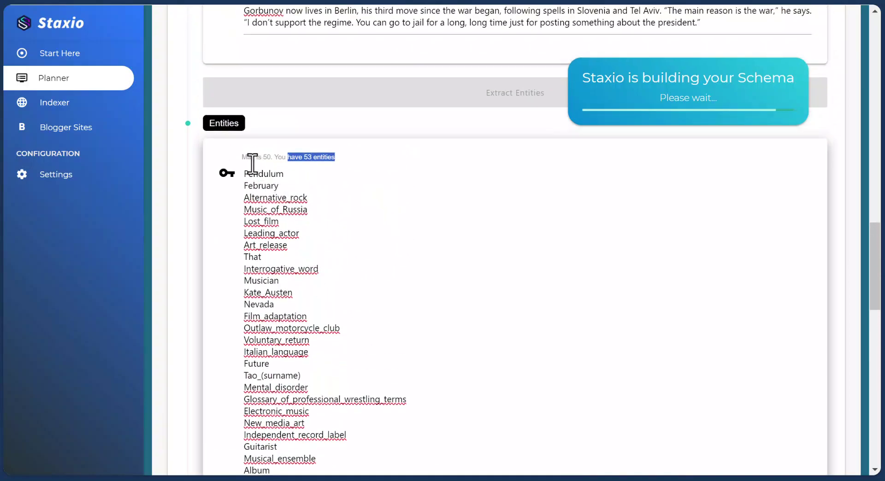
left_click_drag(242, 158, 278, 159)
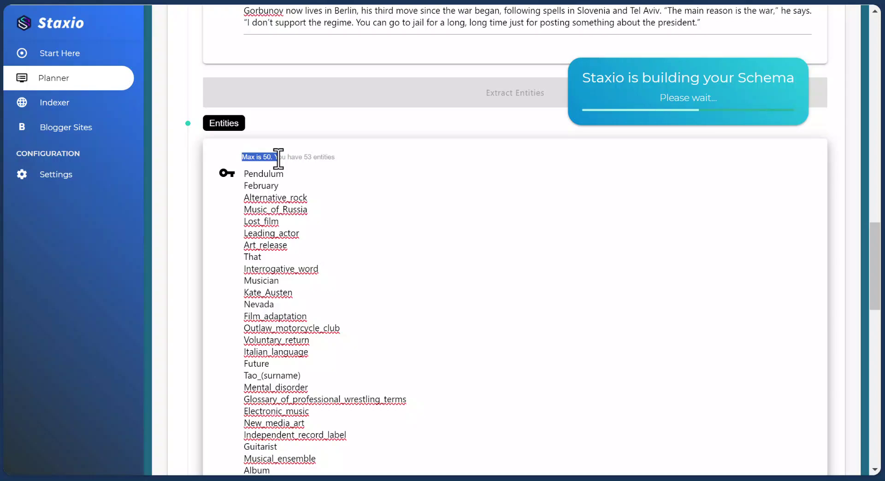
Step: Highlight the final entries of the Entities list, from Google_Groups back up to Lost_film
scroll(278, 158, "down", 4)
scroll(304, 230, "down", 5)
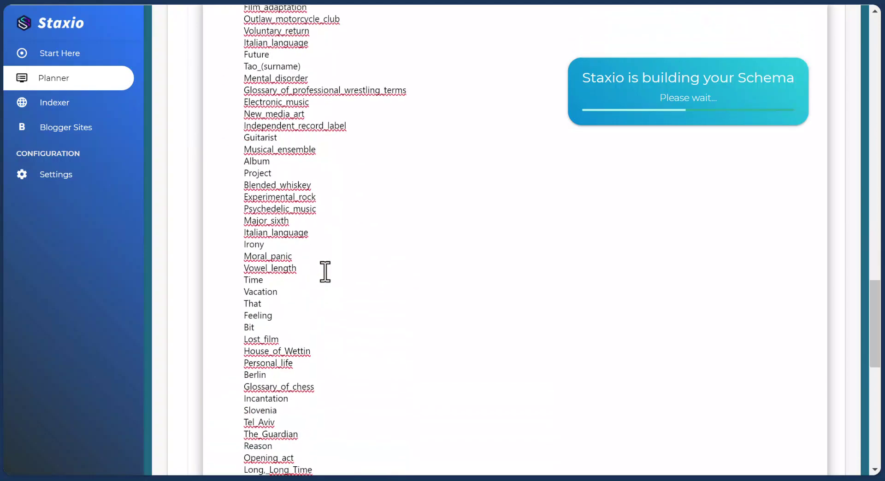
scroll(324, 271, "down", 2)
left_click_drag(316, 305, 250, 152)
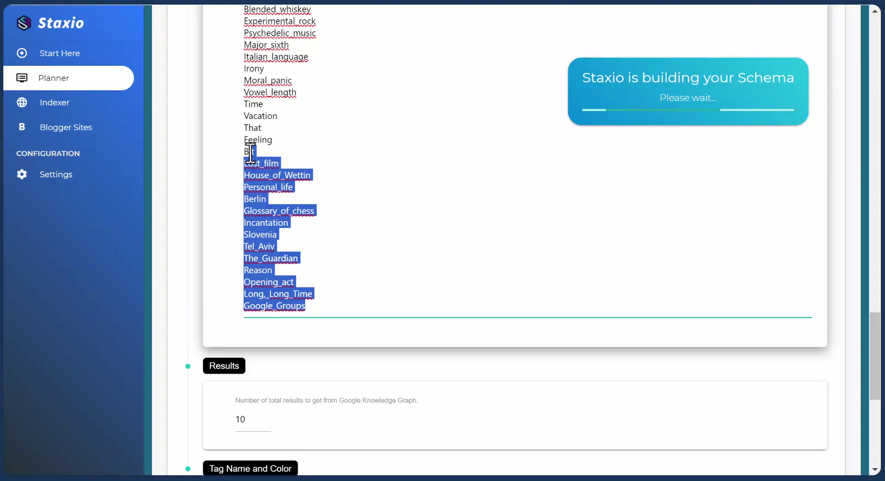
Step: Delete the final entries of the Entities list from Bit through Google_Groups and check the entity count against the limit
left_click_drag(250, 153, 250, 153)
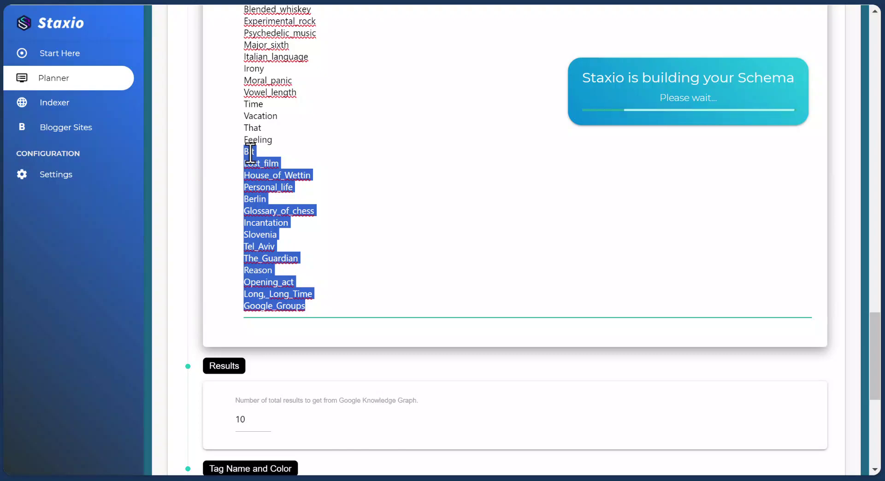
key("BackSpace")
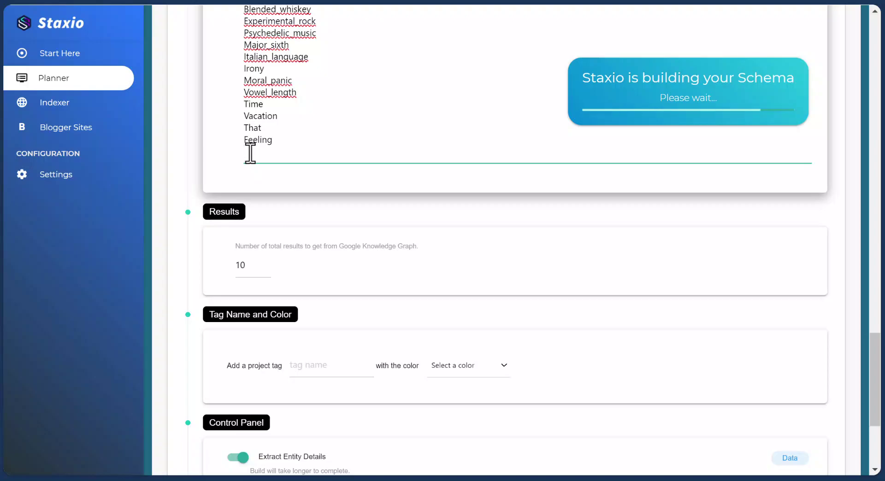
scroll(250, 152, "up", 8)
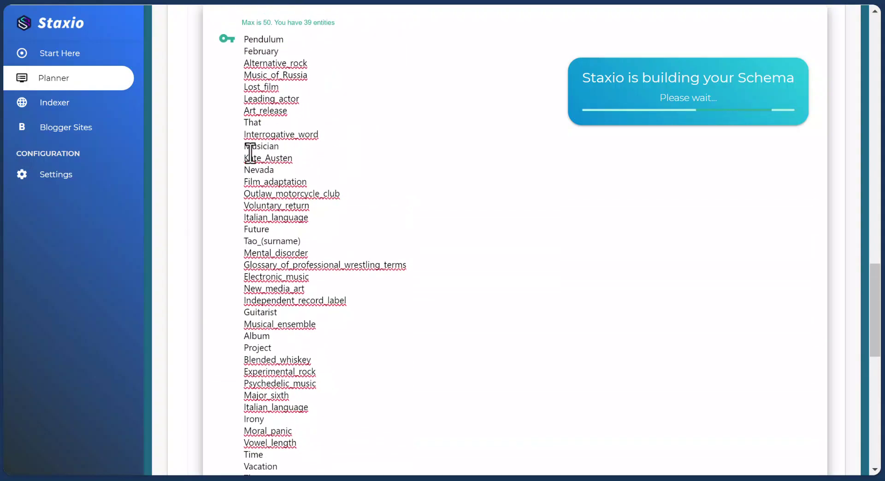
scroll(250, 152, "up", 1)
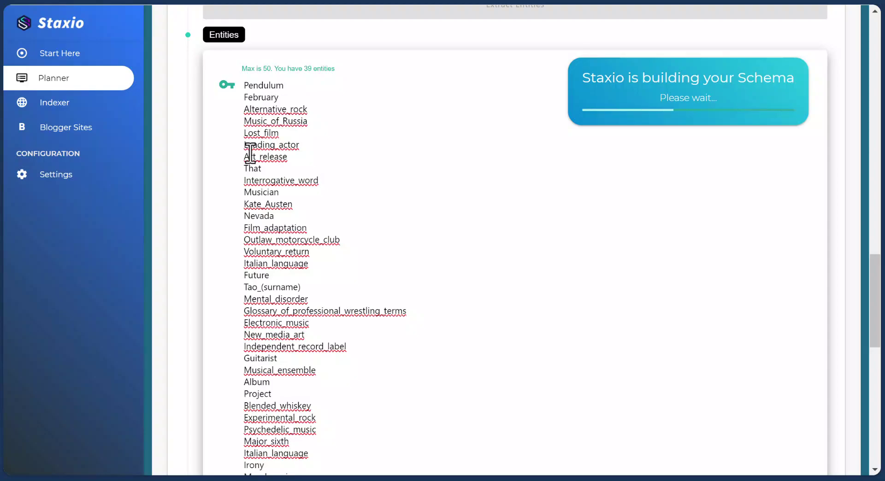
Step: Open the spreadsheet of the newest Schema project from the Projects list and go to the beginning of its entity file list
scroll(249, 152, "down", 12)
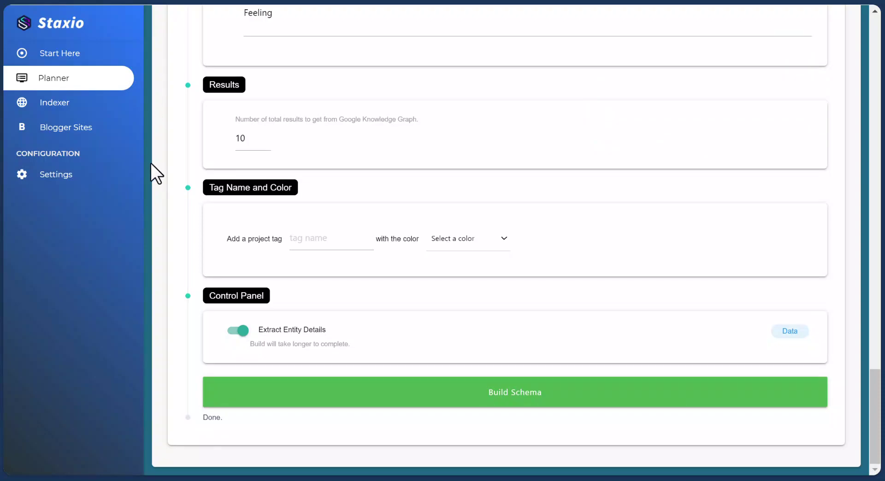
scroll(150, 163, "up", 20)
scroll(151, 163, "up", 5)
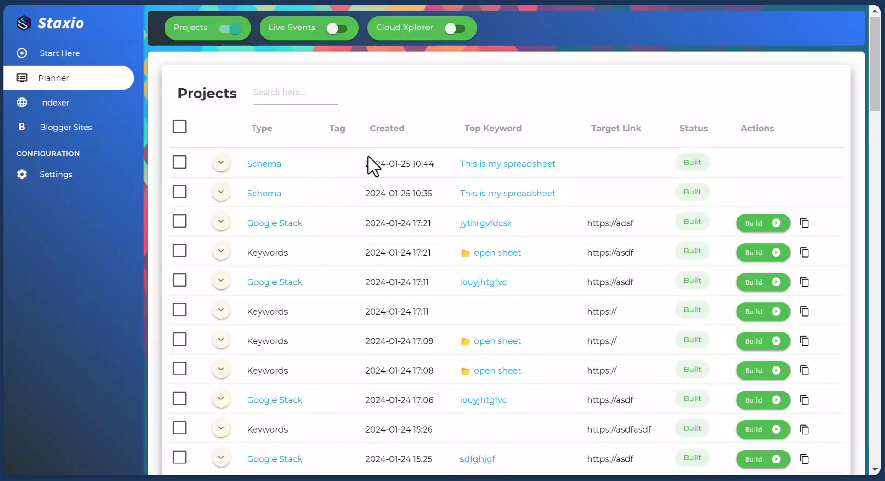
left_click(477, 176)
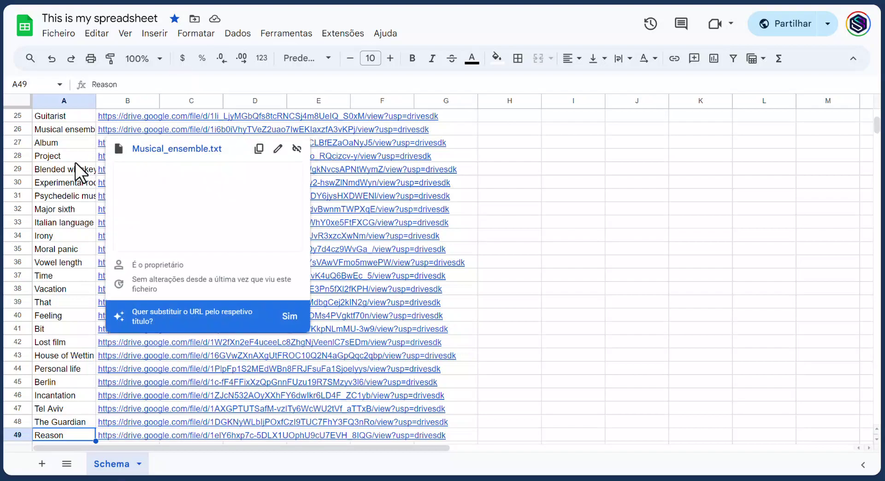
scroll(76, 162, "up", 8)
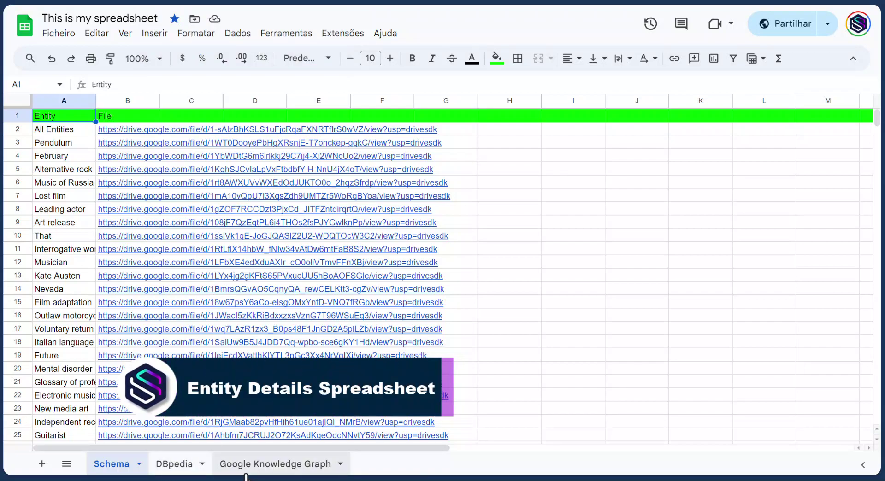
Step: Open the DBpedia sheet and examine the labels, scores, resources, comments and categories for each searched entity, starting from Pendulum
left_click(175, 465)
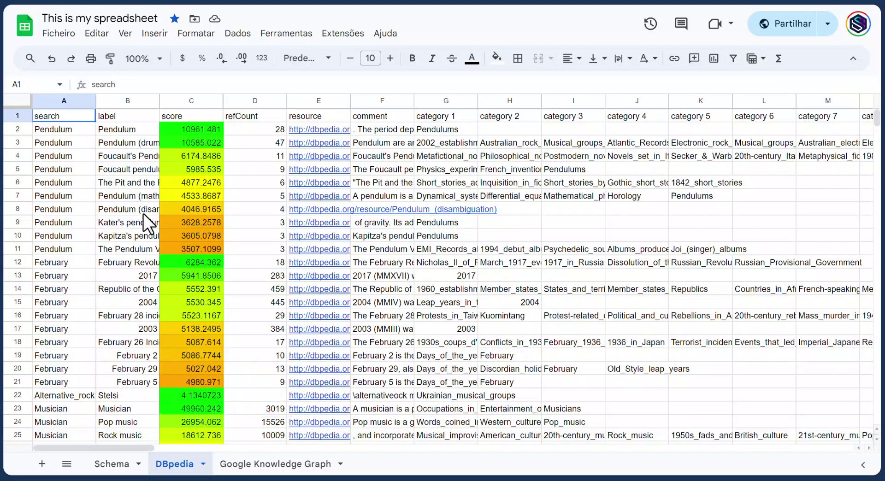
left_click(84, 129)
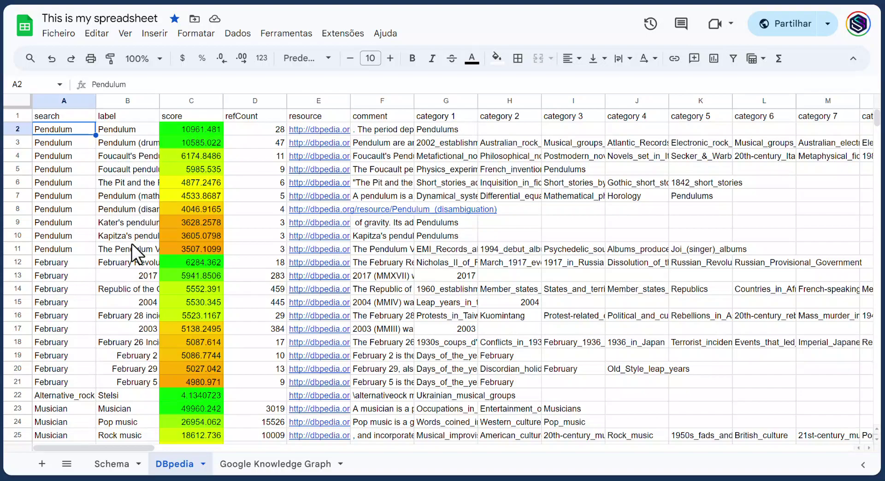
scroll(132, 244, "down", 3)
scroll(132, 244, "down", 8)
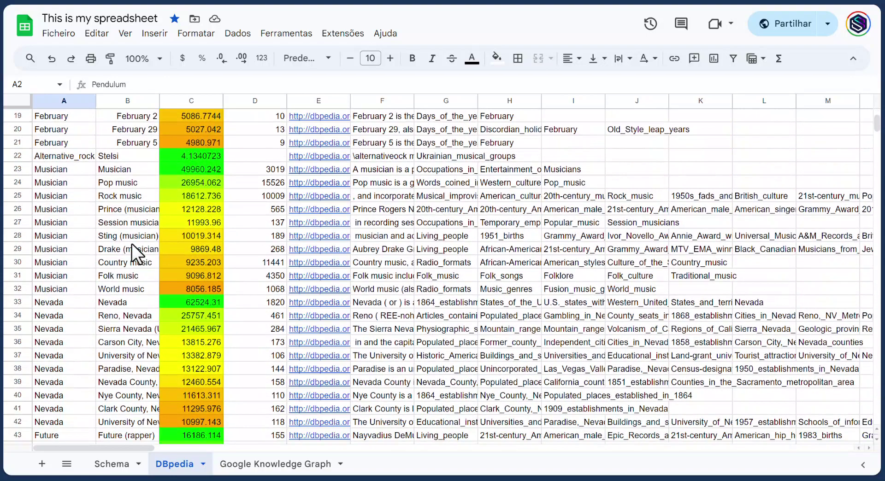
scroll(132, 244, "down", 5)
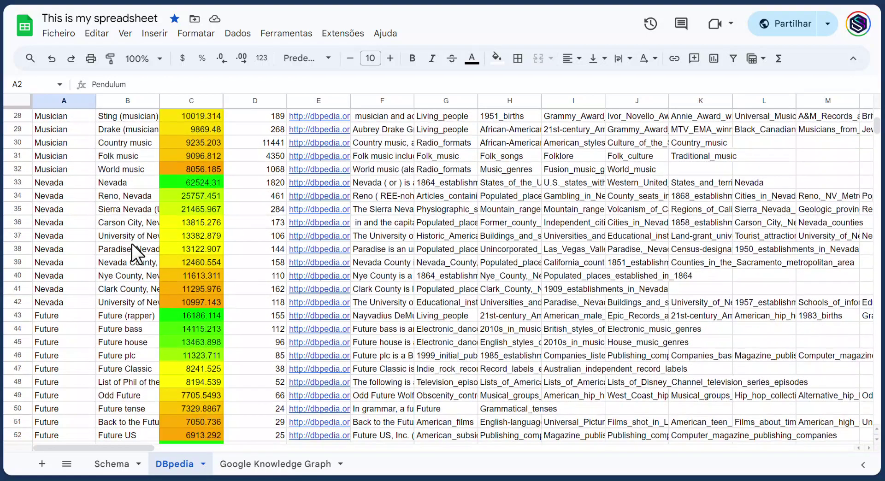
scroll(132, 244, "down", 1)
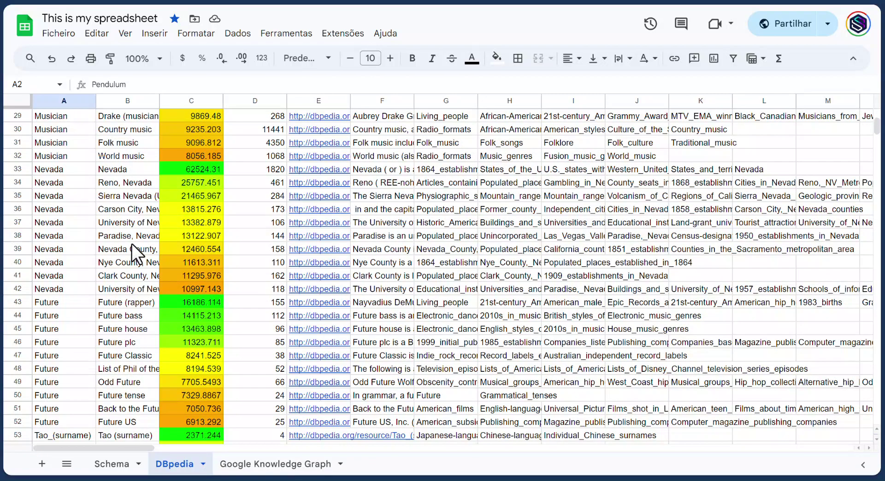
scroll(132, 245, "down", 12)
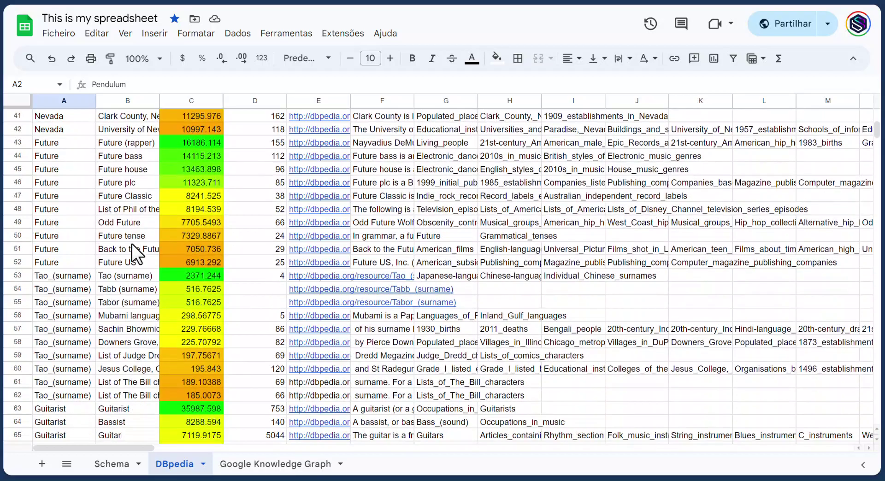
scroll(132, 244, "down", 15)
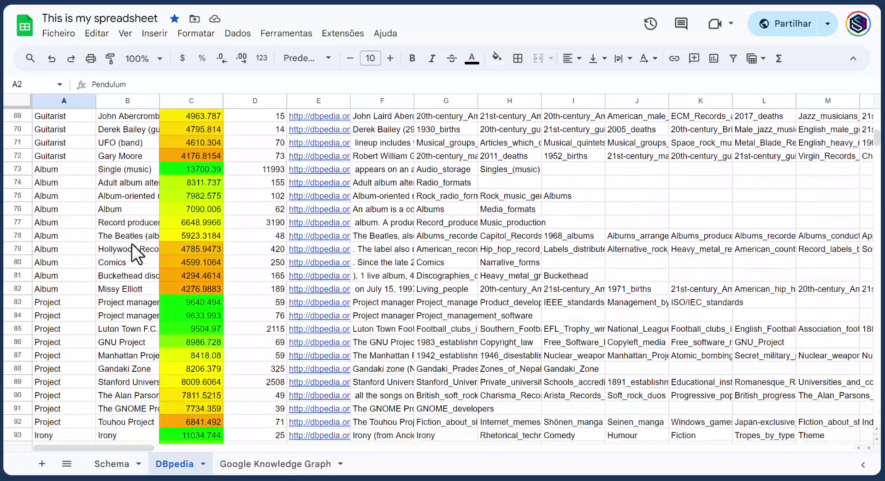
scroll(132, 253, "down", 5)
scroll(99, 292, "down", 3)
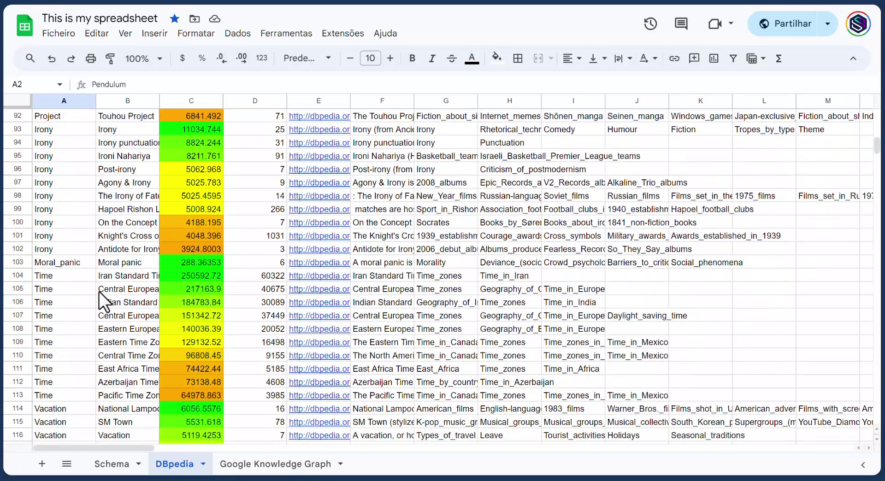
Step: Jump to the last filled row of the DBpedia search column and examine the final entity results
left_click(68, 298)
key("ctrl+Down")
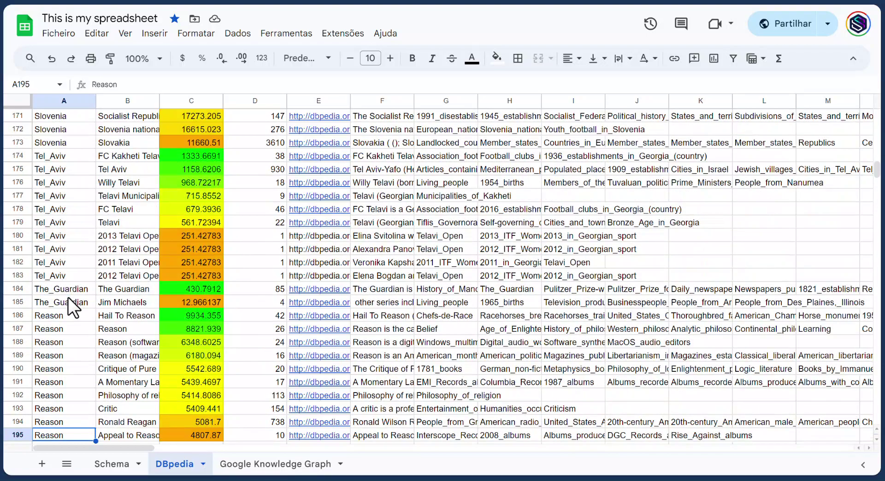
scroll(68, 297, "down", 3)
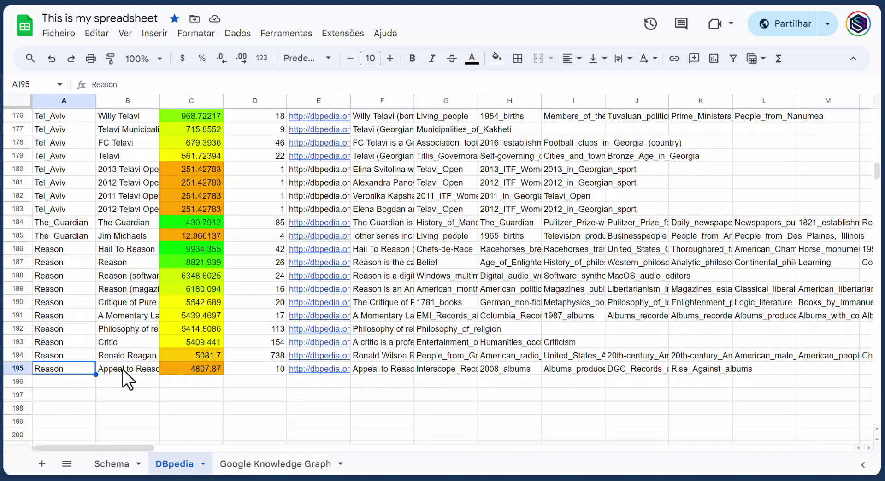
scroll(285, 274, "up", 5)
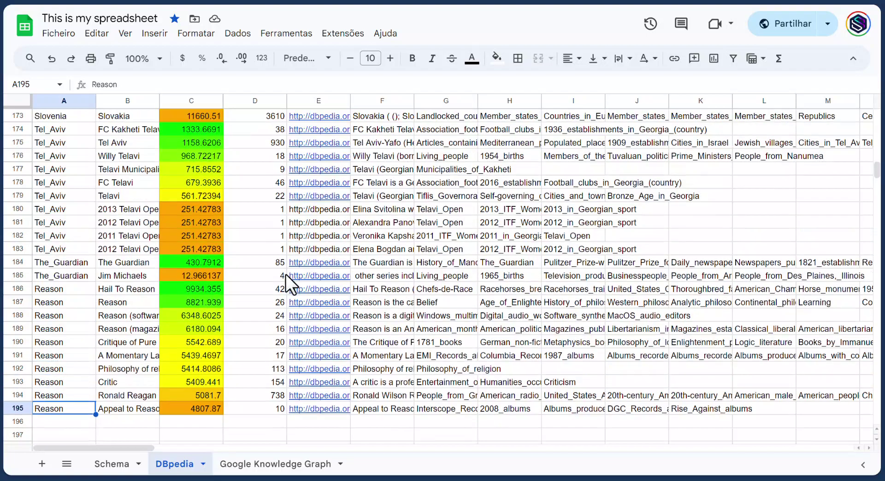
Step: Compare the Google Knowledge Graph sheet with DBpedia and examine its result scores, types, descriptions and links for the February entries onward
left_click(275, 465)
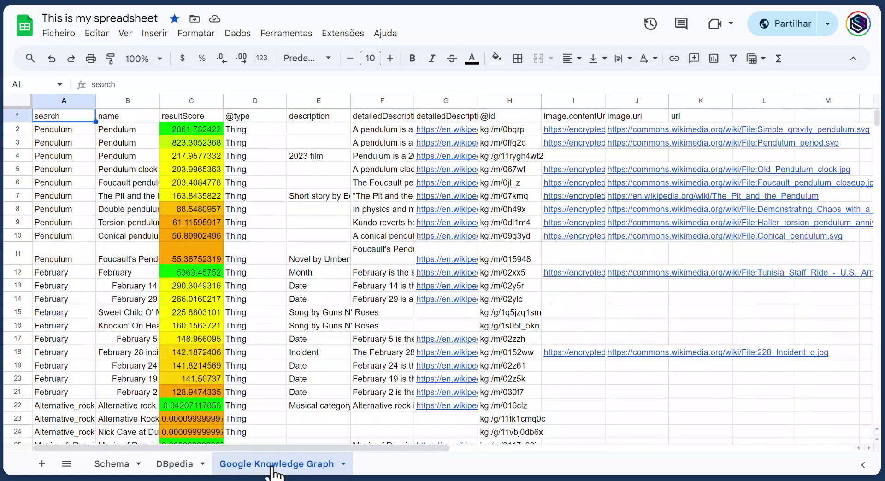
left_click(177, 466)
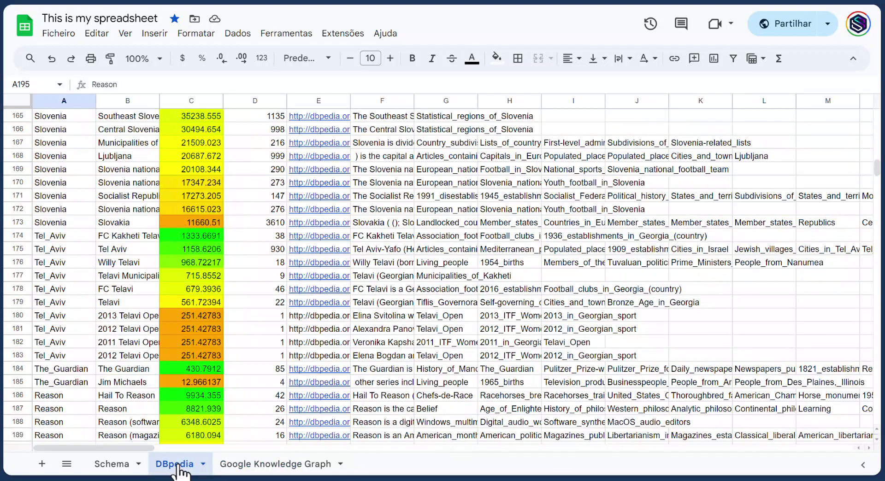
left_click(253, 465)
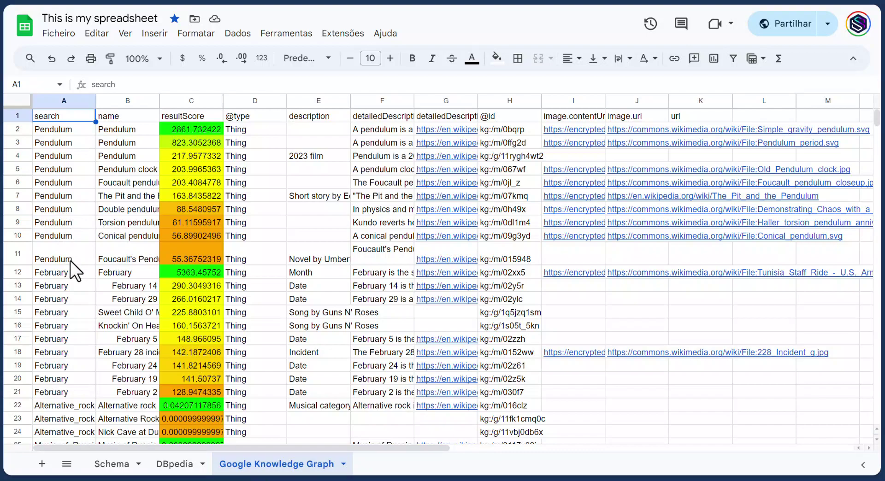
left_click(74, 308)
scroll(73, 304, "down", 3)
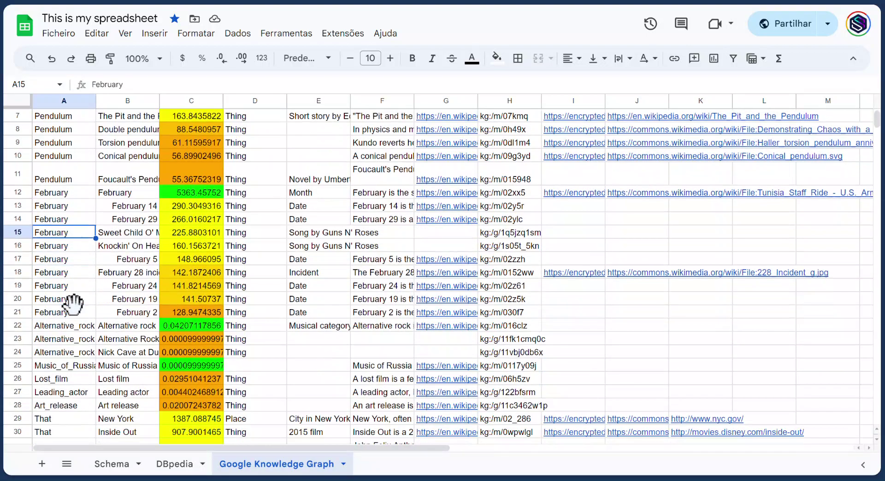
scroll(74, 305, "down", 1)
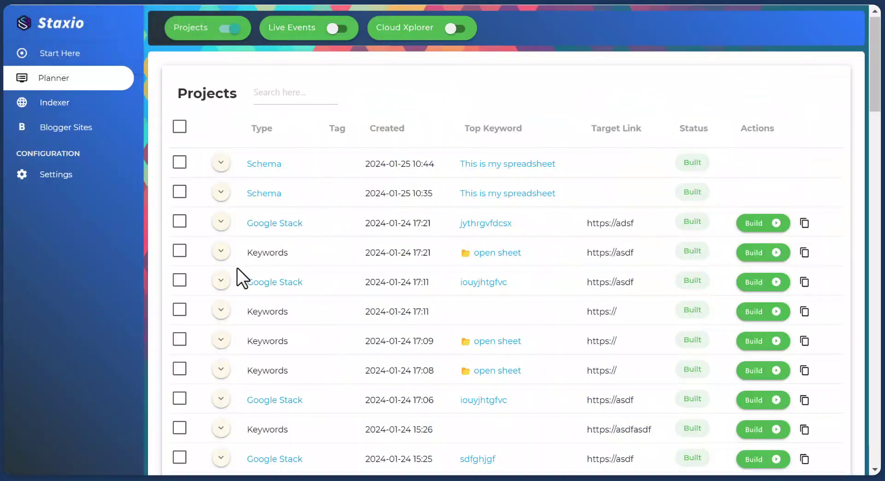
Step: Switch to Staxio and review the Entities & Schema Builder form between the spreadsheet name and the Extract Entity Details option
scroll(237, 268, "down", 15)
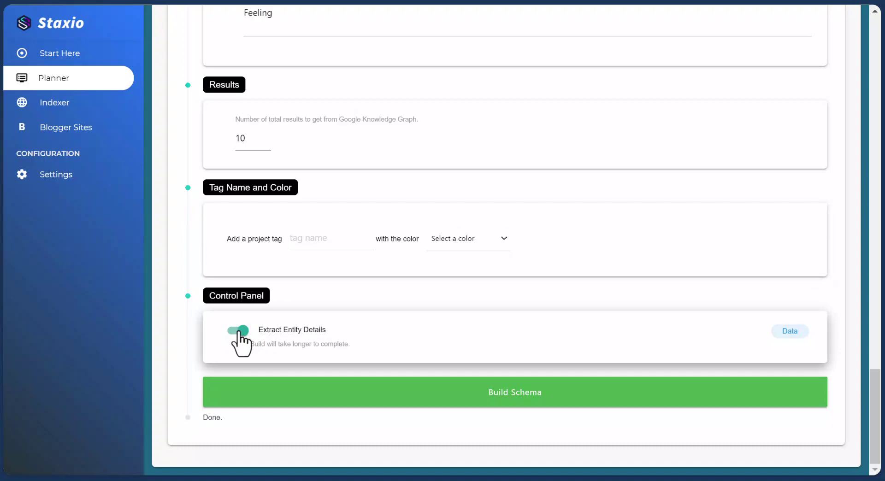
scroll(239, 341, "up", 15)
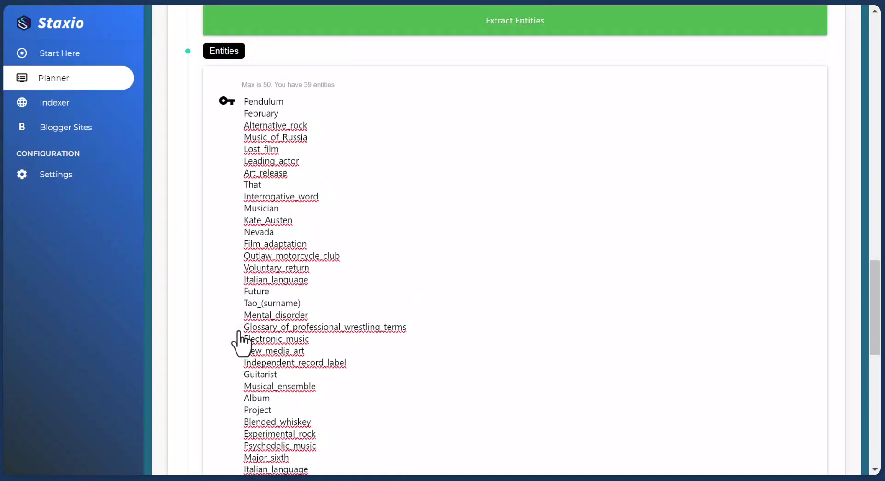
scroll(239, 343, "up", 8)
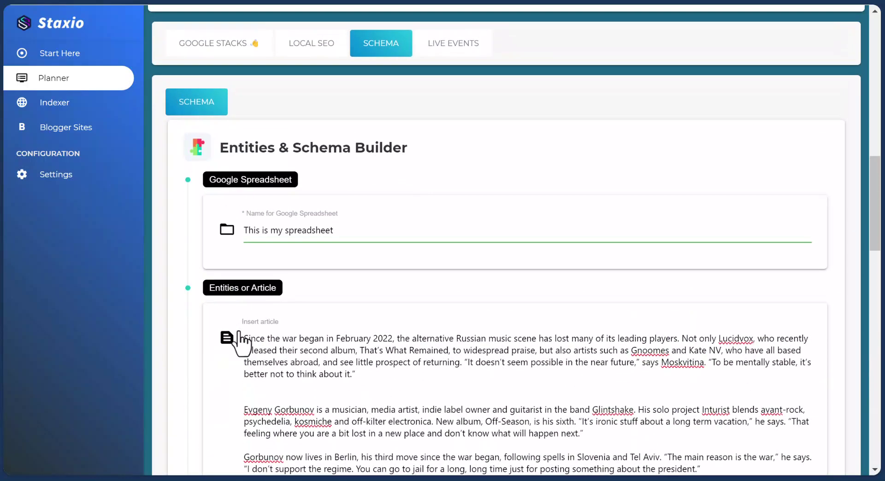
scroll(355, 346, "down", 20)
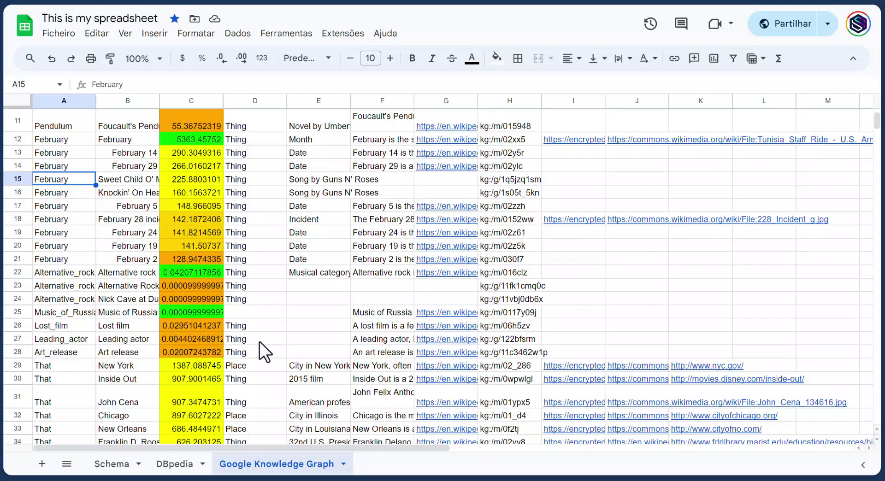
Step: Switch to the entity details spreadsheet and view its DBpedia and Schema sheets
left_click(174, 465)
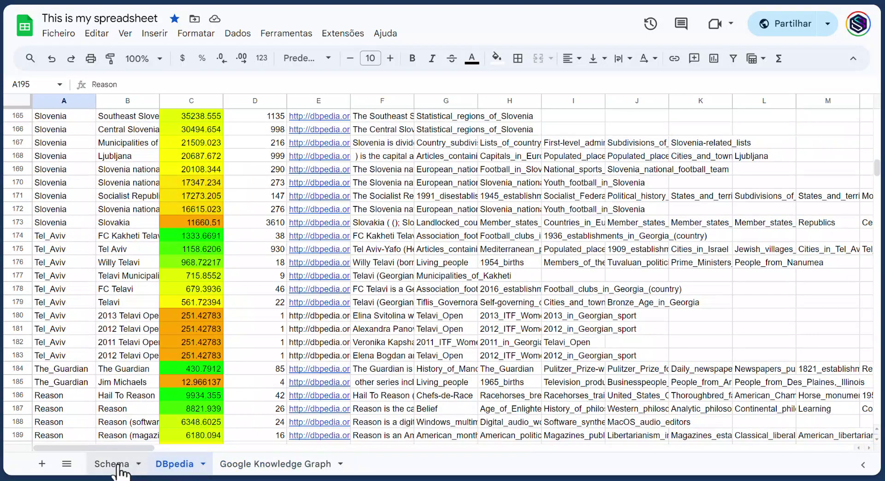
left_click(131, 466)
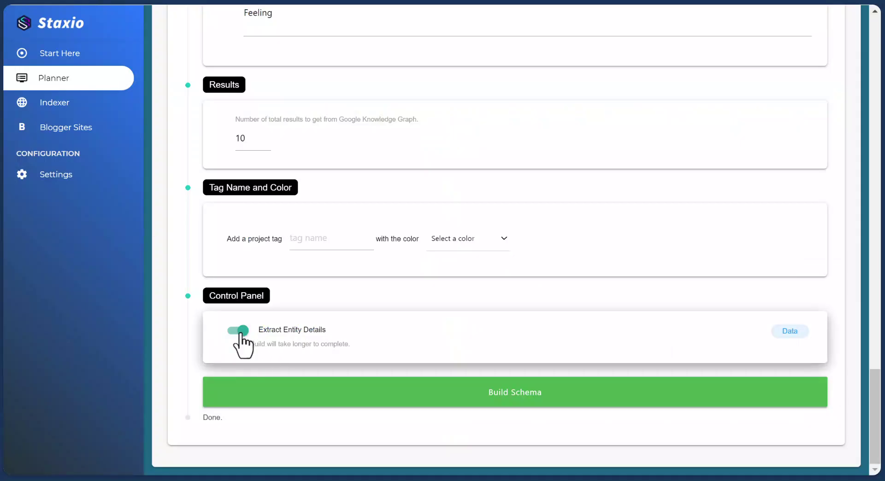
Step: Turn off Extract Entity Details in Staxio and switch to the spreadsheet that contains only the Schema sheet
left_click(239, 334)
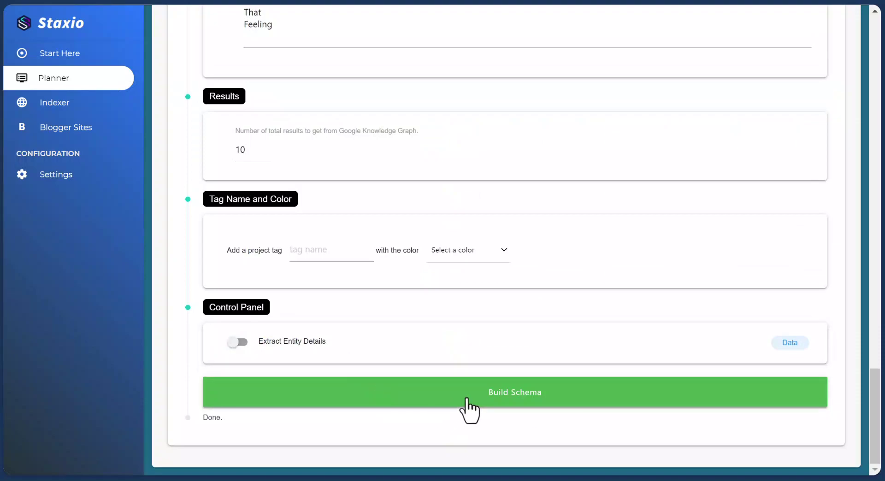
left_click(255, 6)
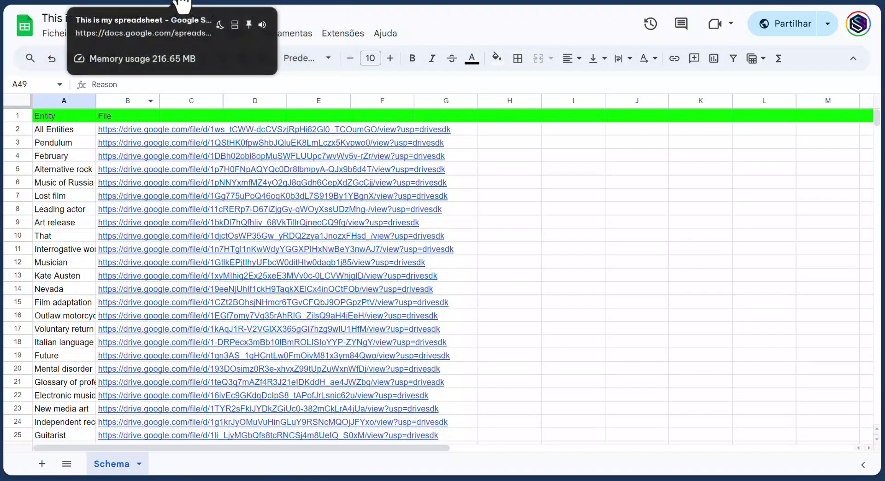
Step: Return to Staxio and review the builder form from the spreadsheet name and article through the Entities list to the Control Panel
left_click(89, 4)
scroll(325, 214, "up", 20)
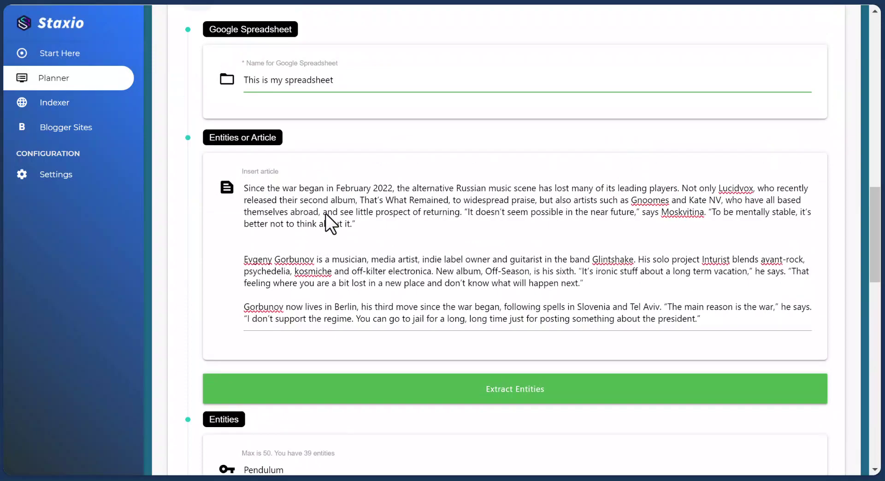
scroll(326, 214, "up", 2)
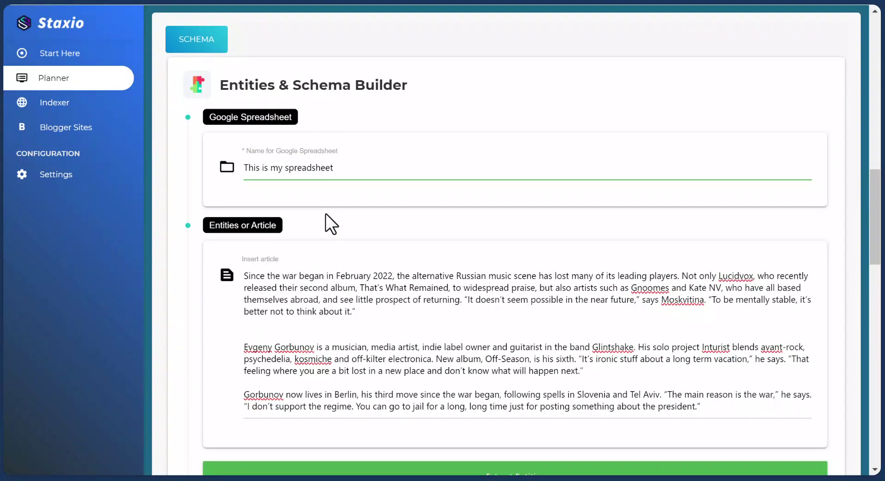
scroll(326, 214, "down", 2)
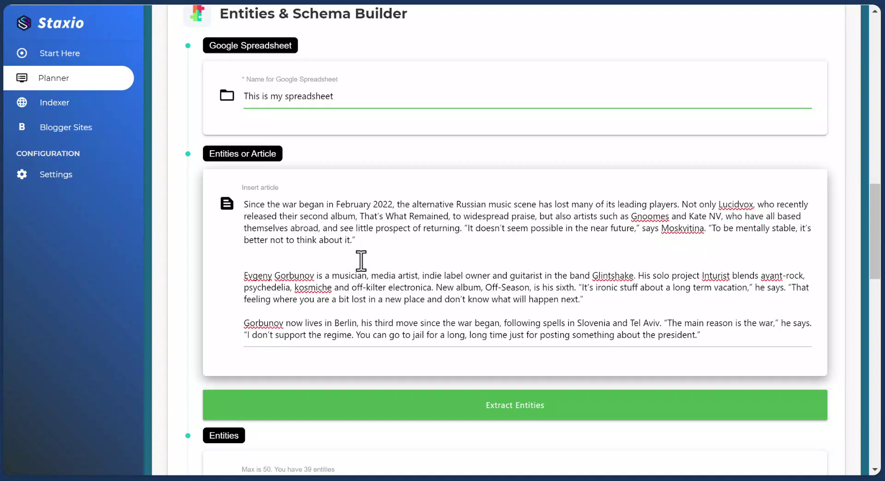
scroll(361, 261, "down", 2)
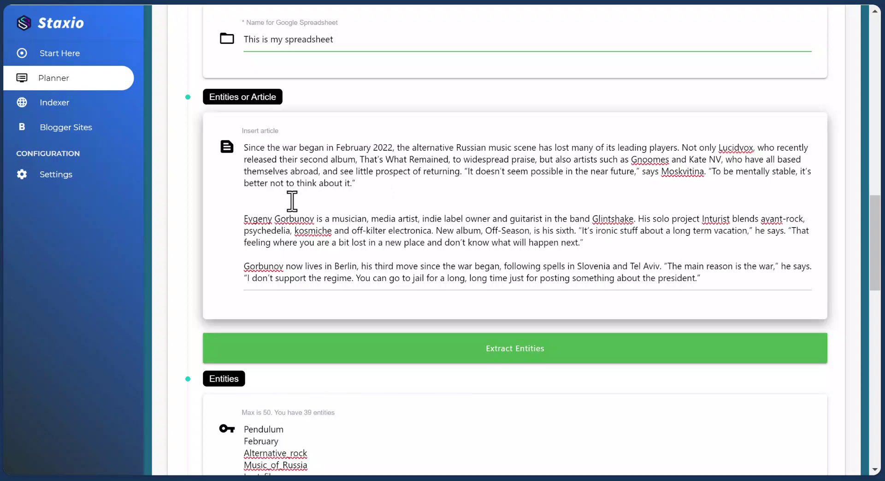
scroll(292, 201, "down", 9)
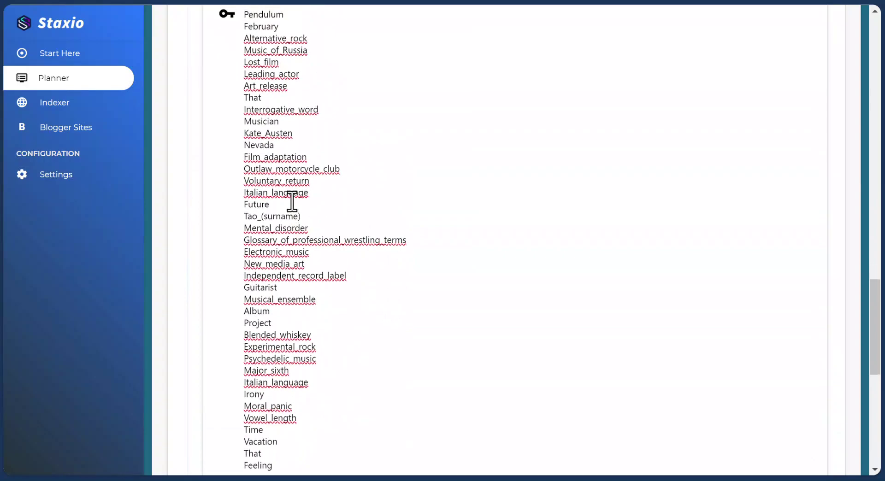
scroll(291, 201, "down", 10)
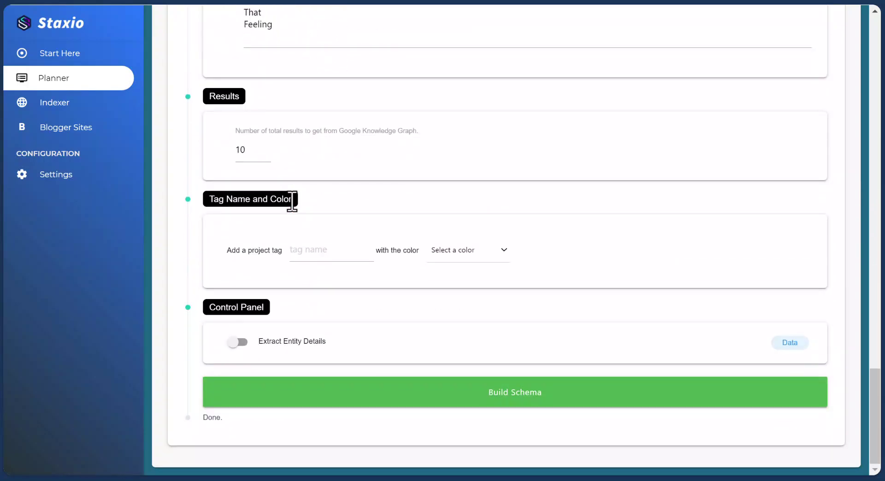